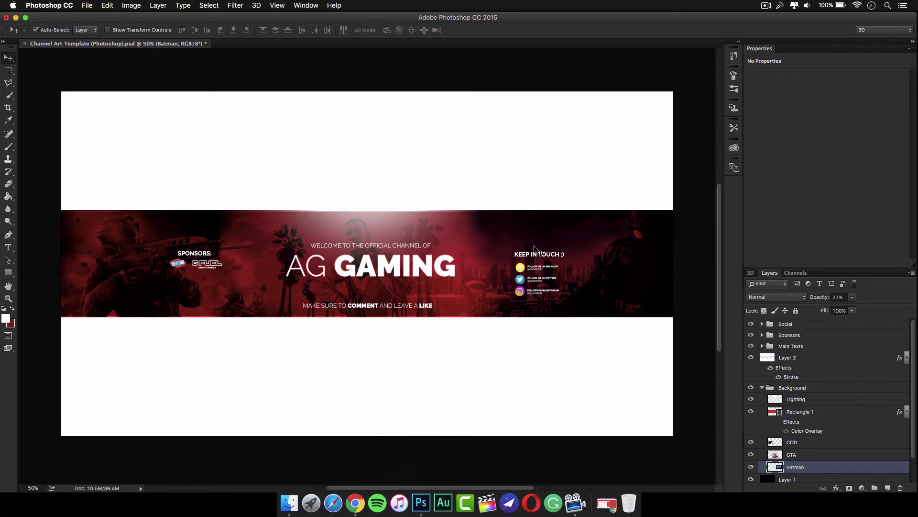
scroll(585, 126, "down", 3)
scroll(586, 125, "up", 3)
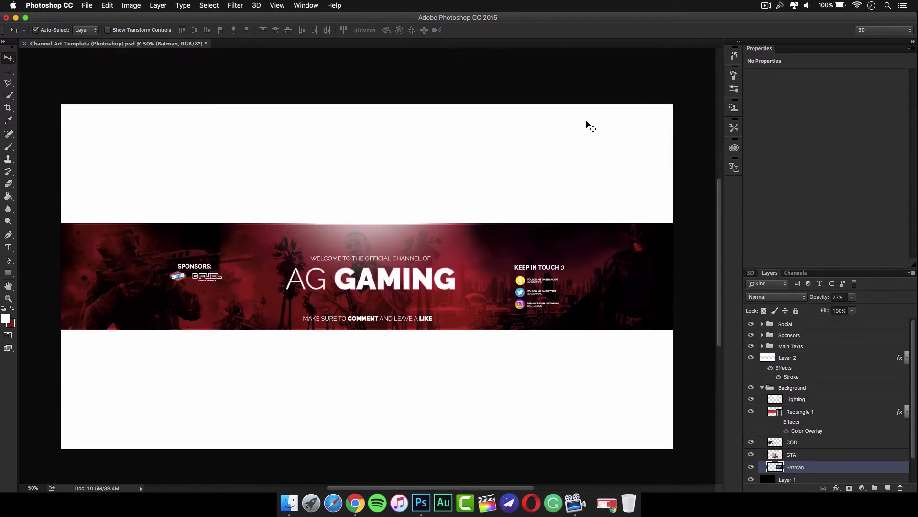
scroll(587, 125, "down", 1)
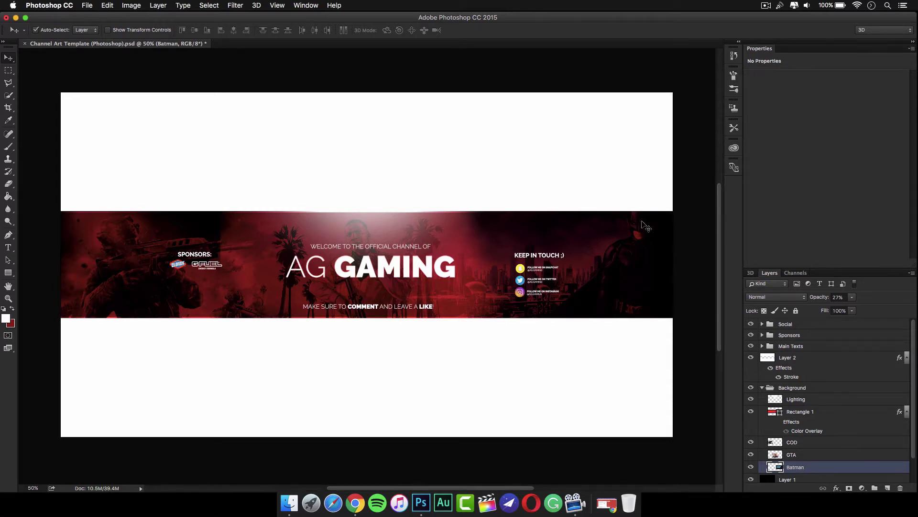
scroll(581, 249, "down", 3)
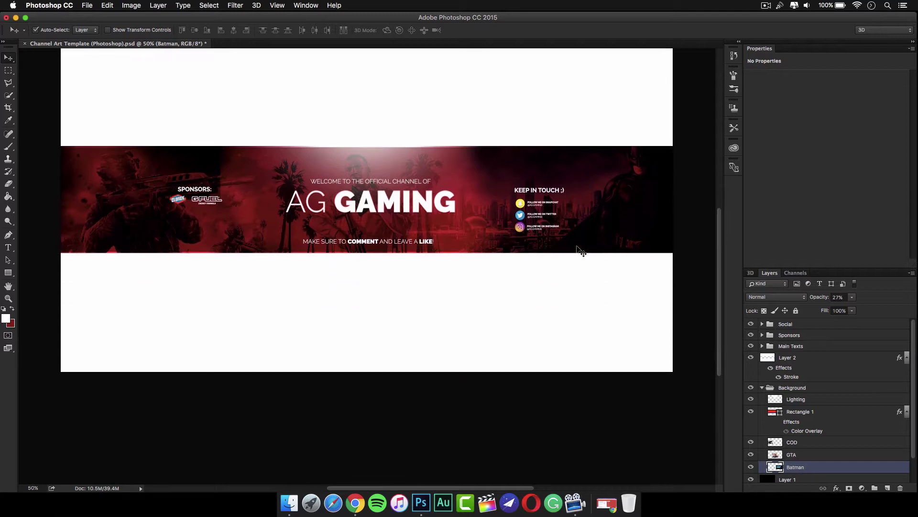
scroll(581, 251, "up", 3)
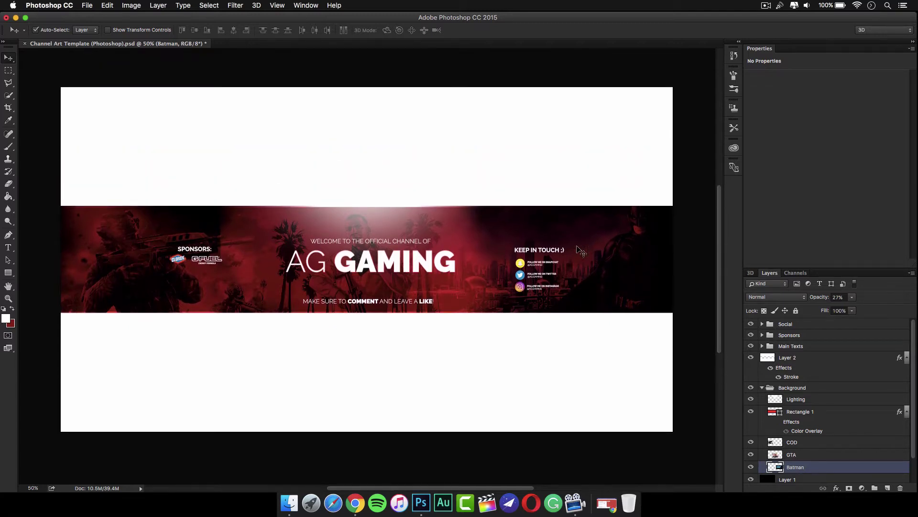
scroll(578, 249, "down", 1)
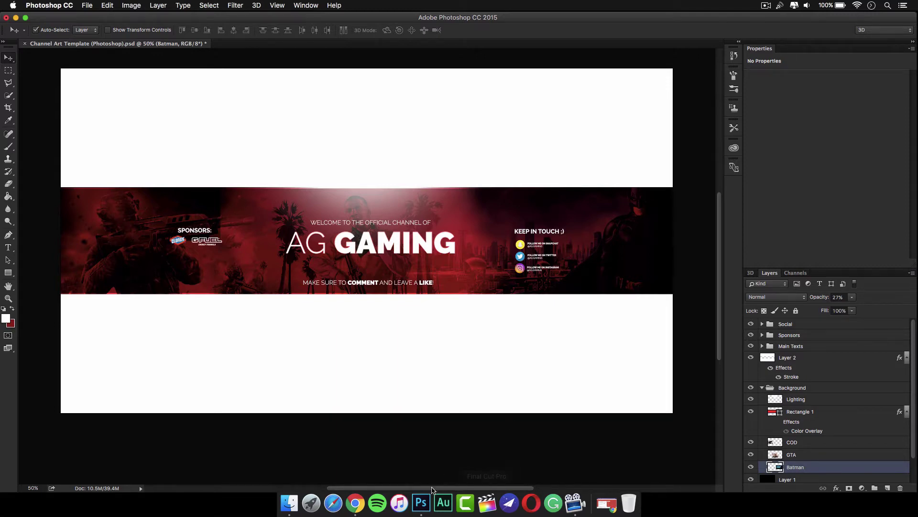
Switch to Chrome and download the Channel Art Templates from the image guidelines on the YouTube Help page.
left_click(355, 503)
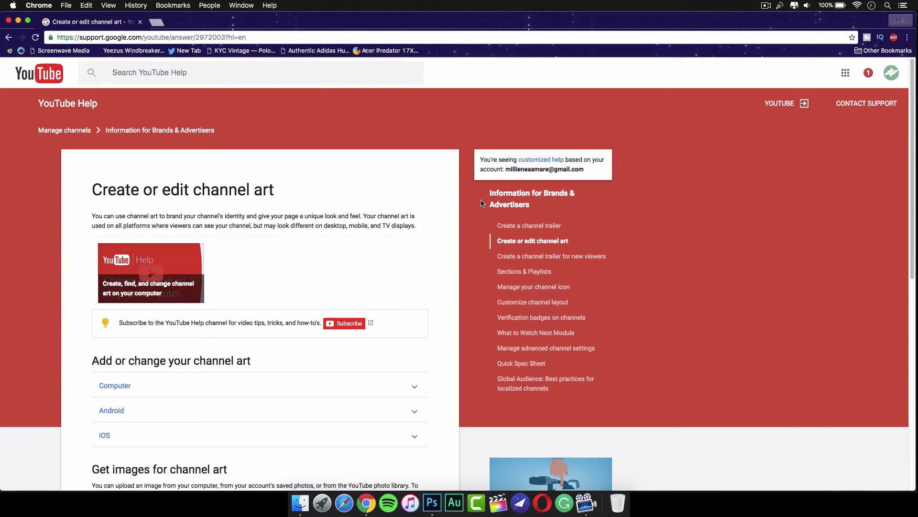
scroll(433, 228, "down", 6)
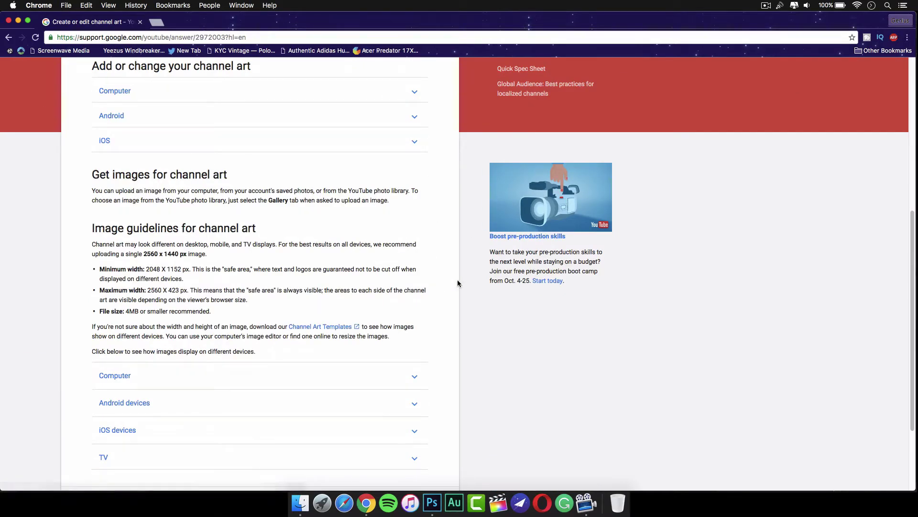
left_click(324, 327)
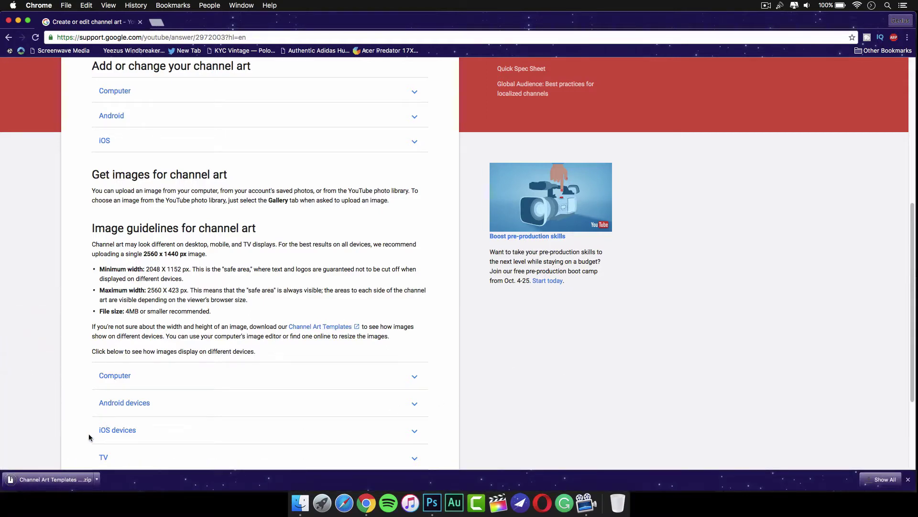
Unpack the downloaded Channel Art Templates archive and open its Photoshop PSD template.
left_click(33, 486)
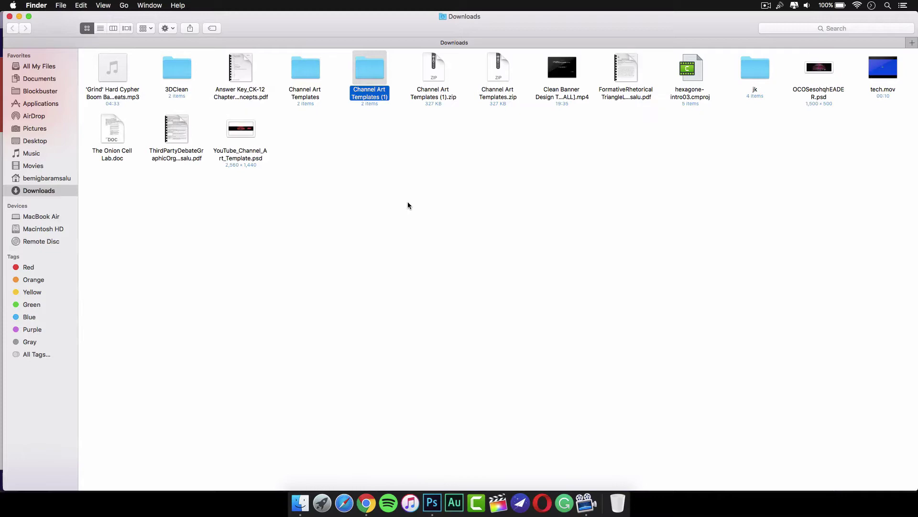
double_click(375, 77)
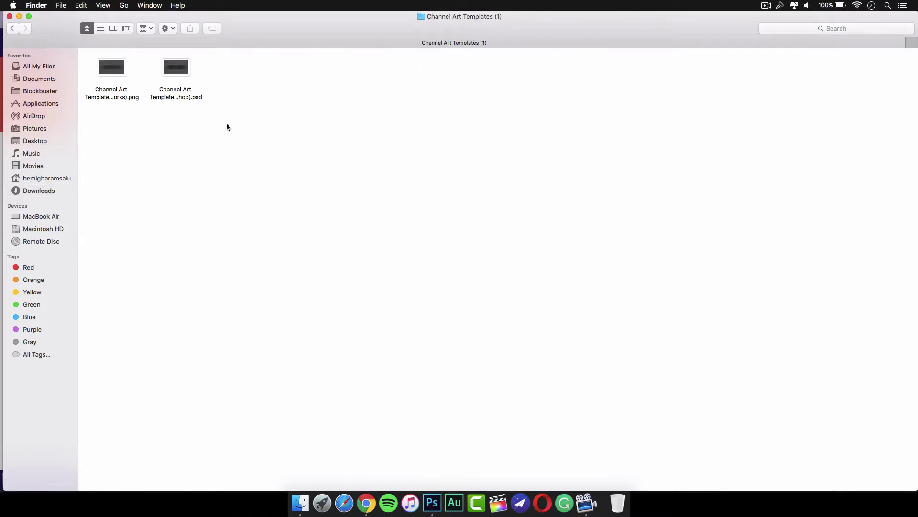
double_click(171, 79)
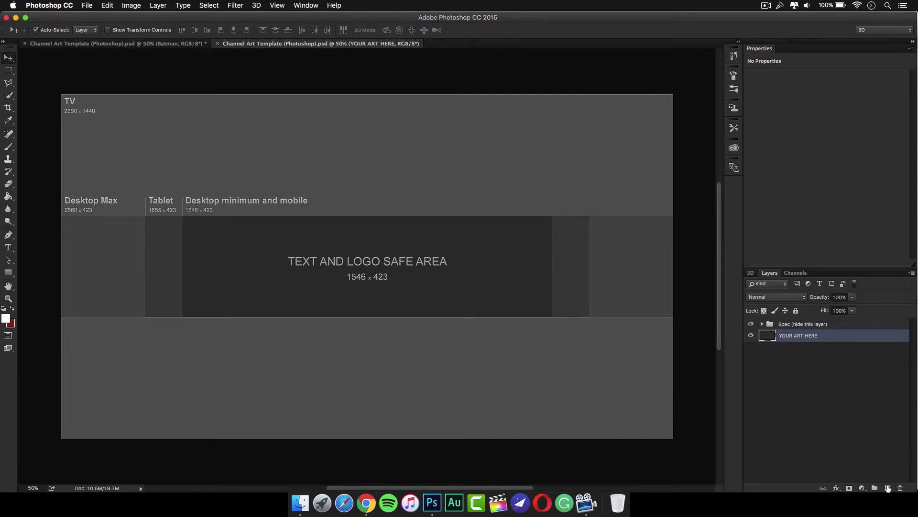
On a new layer, draw a white, 0 pt stroke rectangle about 2605 × 529 px above the safe-area band and move it above the Spec group.
left_click(888, 488)
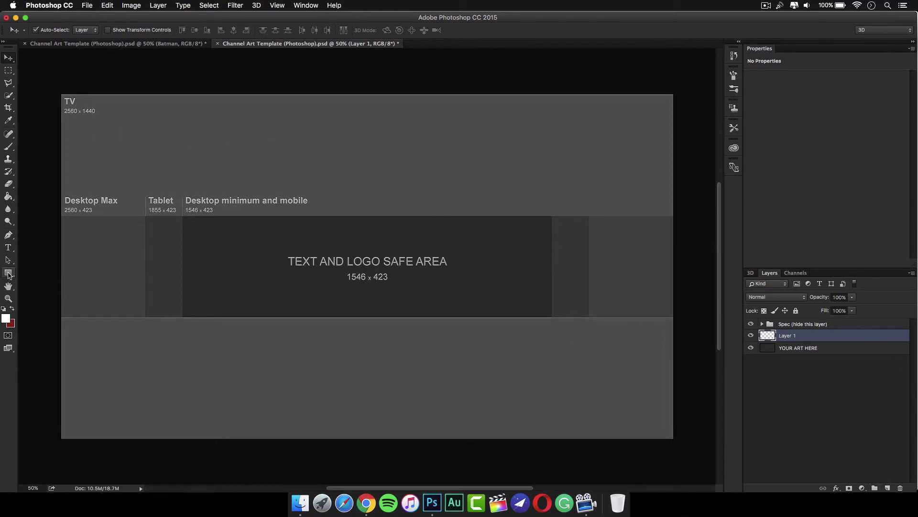
left_click(8, 274)
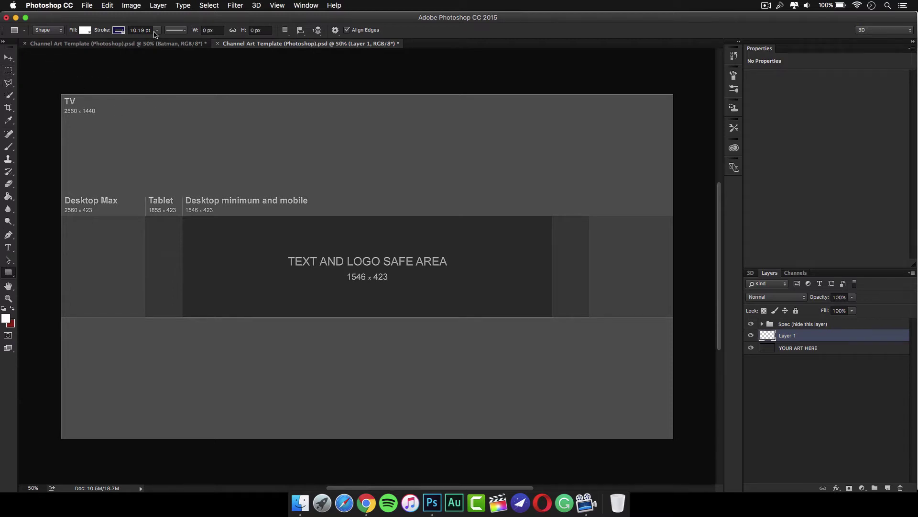
left_click_drag(158, 41, 115, 43)
mouse_move(57, 88)
left_mouse_down()
mouse_move(171, 113)
mouse_move(613, 173)
mouse_move(684, 194)
mouse_move(682, 214)
left_mouse_up()
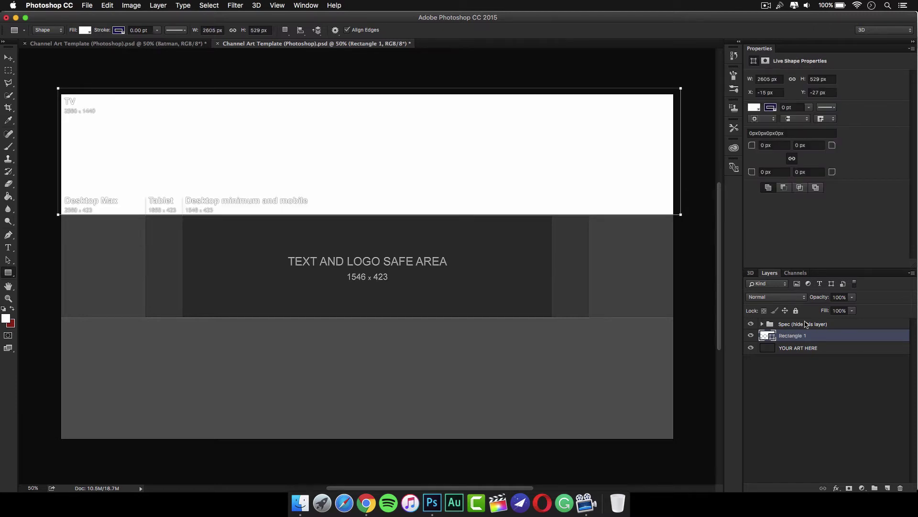
left_click_drag(809, 336, 808, 319)
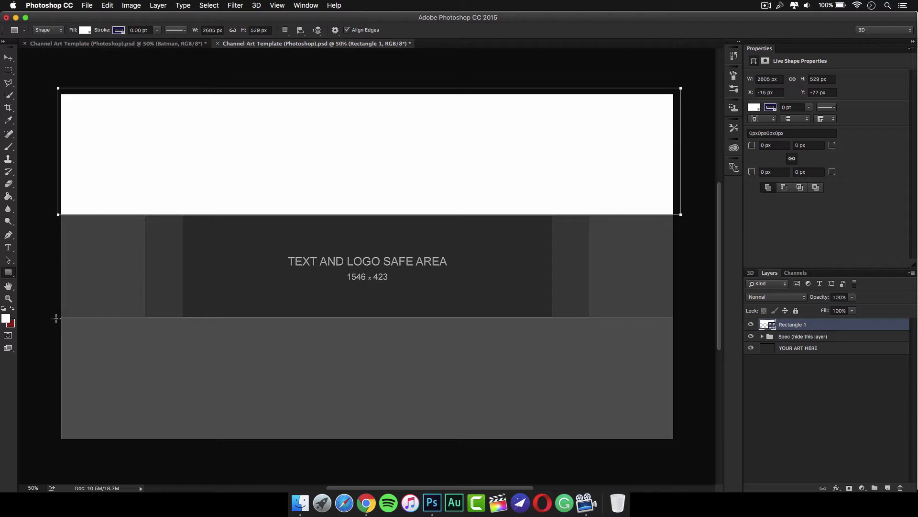
Draw a white rectangle about 2603 × 517 px below the safe-area band and merge both rectangle shapes into one layer.
left_click_drag(57, 318, 679, 441)
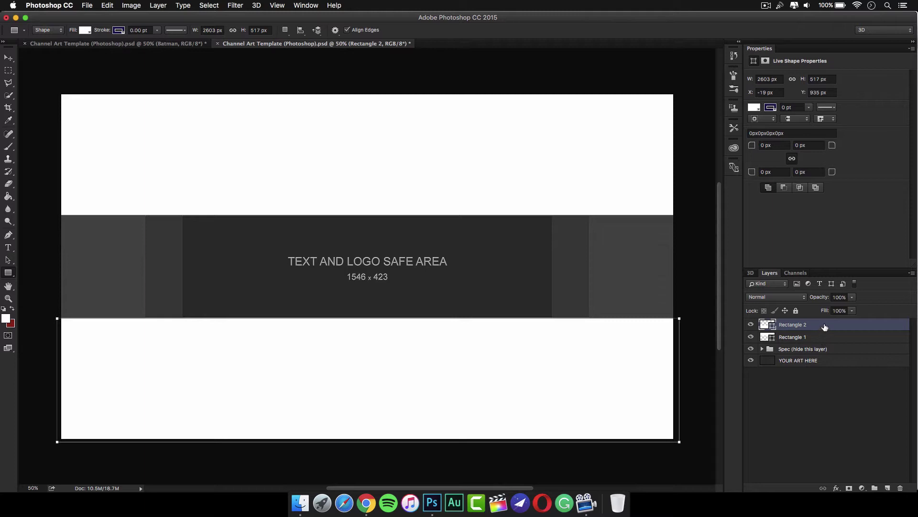
left_click(9, 59)
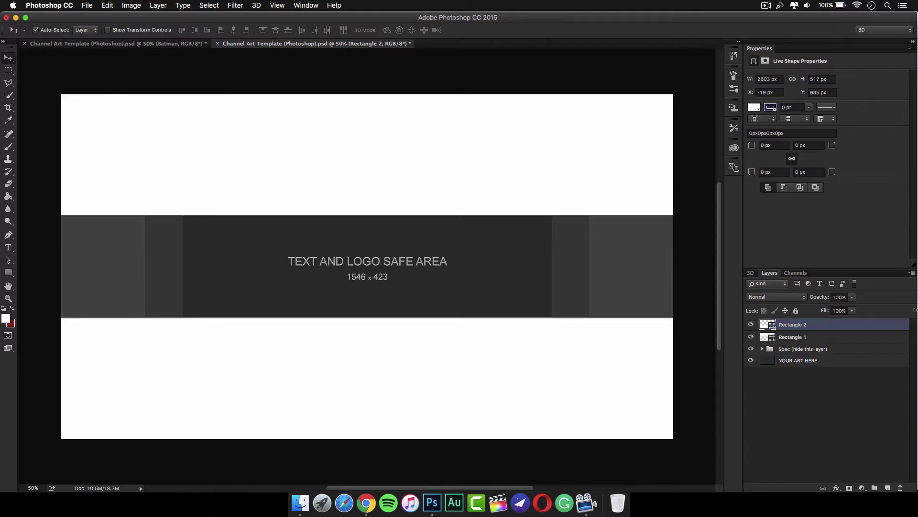
left_click(816, 338, "shift")
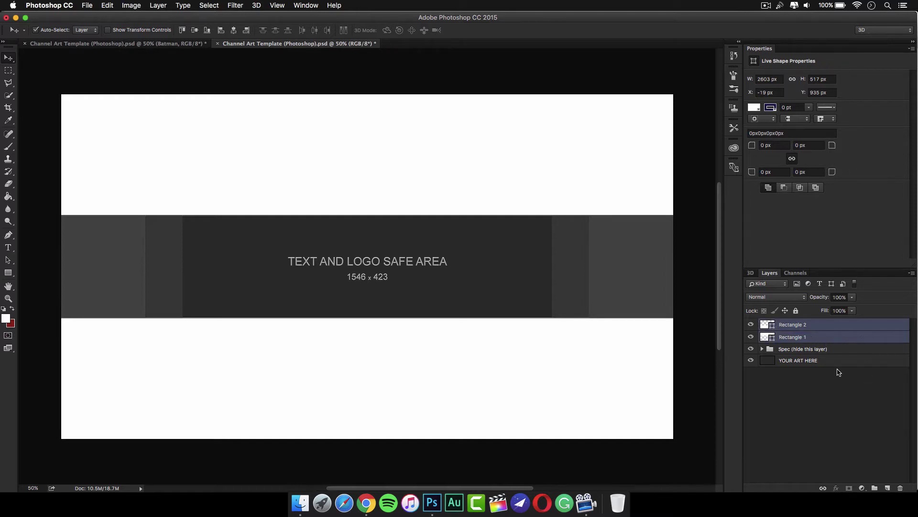
right_click(826, 333)
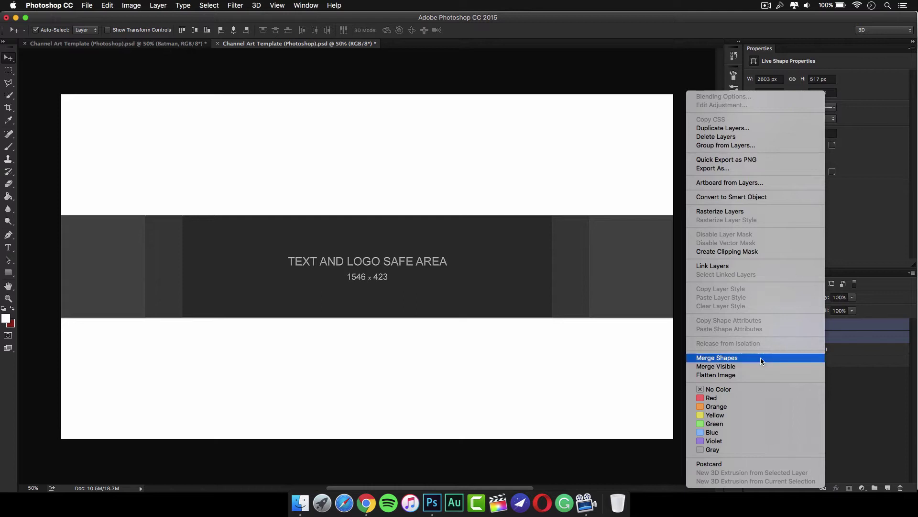
left_click(761, 357)
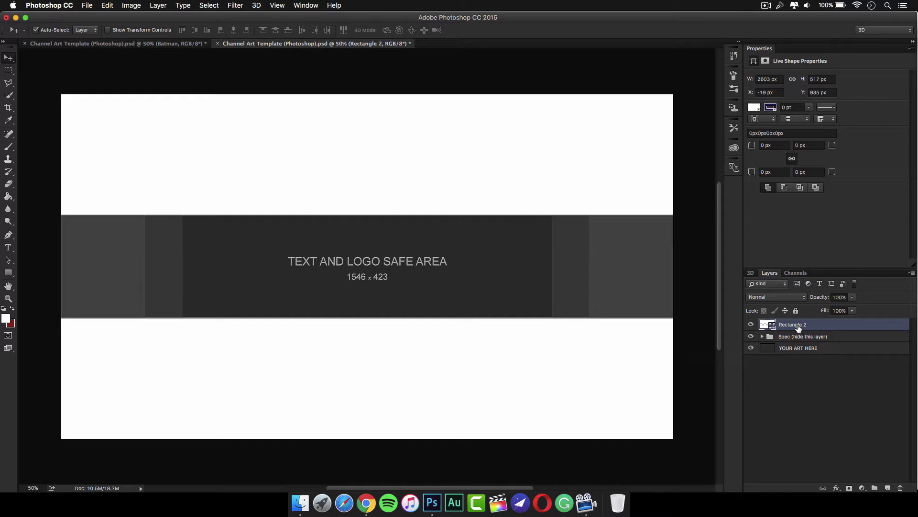
Rename the merged rectangle layer as REC.
double_click(798, 325)
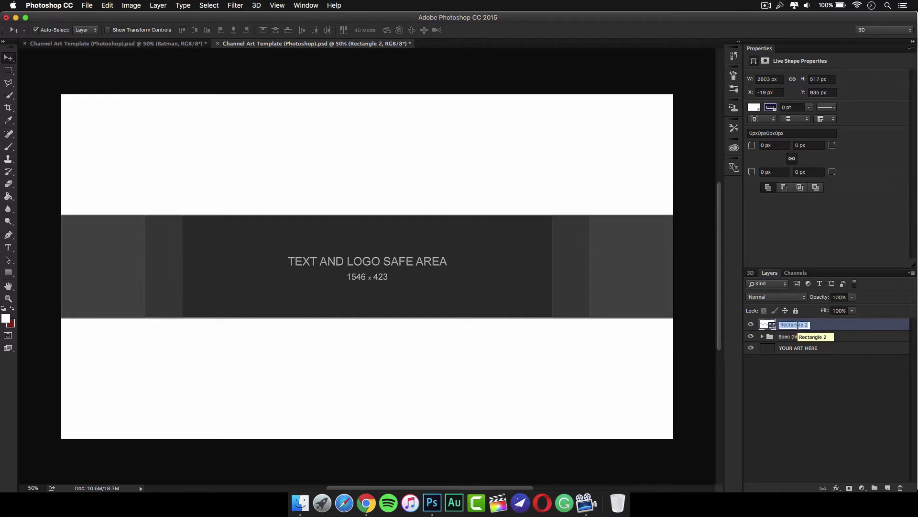
type("REC")
key("Return")
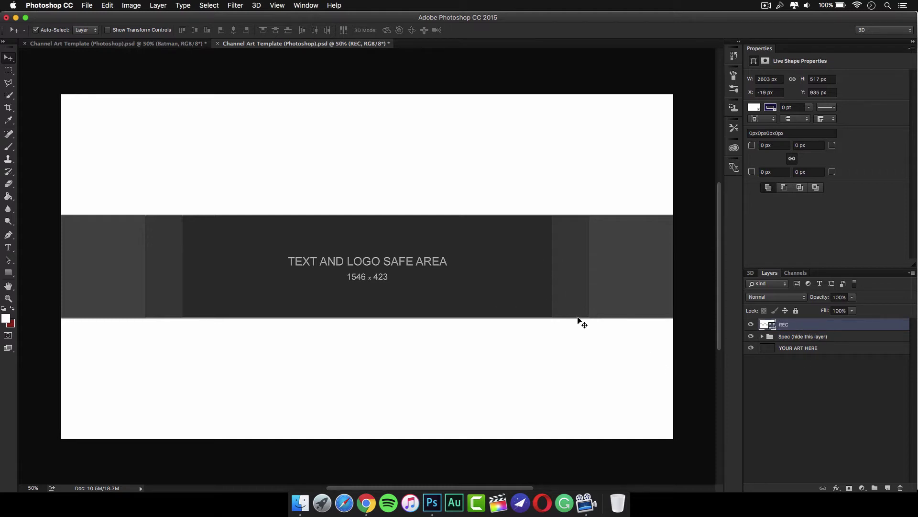
Add a new layer filled with black (000000) and place it directly below the REC layer.
left_click(887, 488)
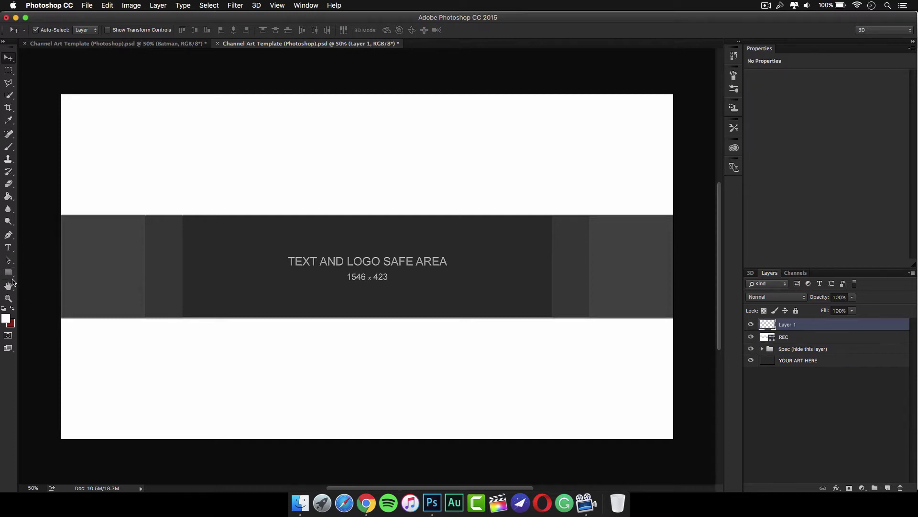
left_click(10, 198)
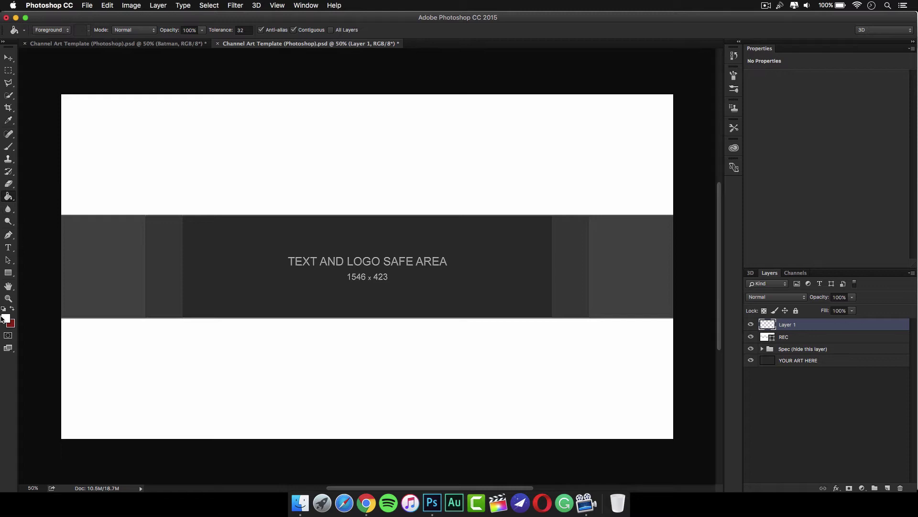
left_click(5, 319)
type("000000")
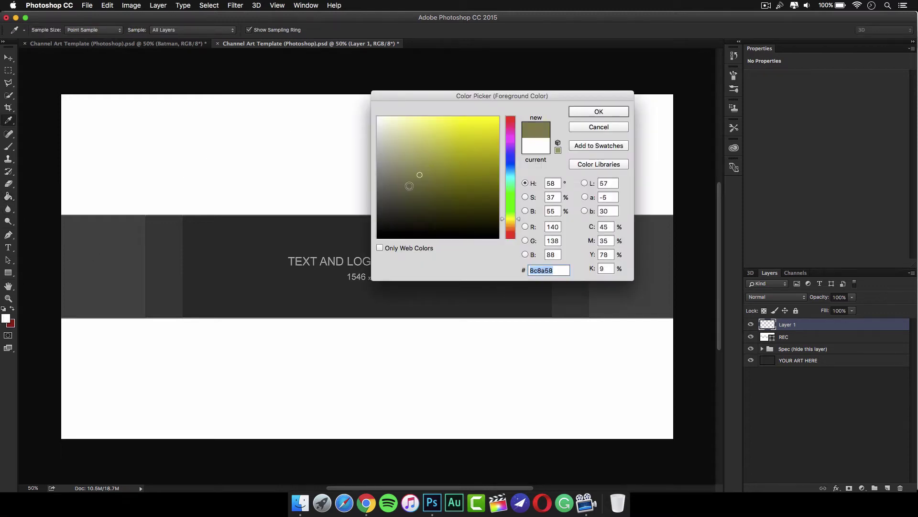
left_click(585, 115)
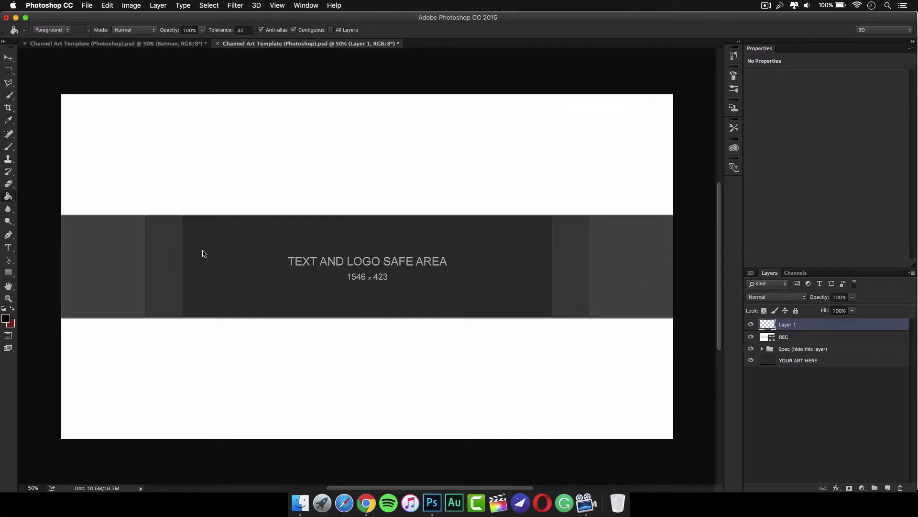
left_click(212, 255)
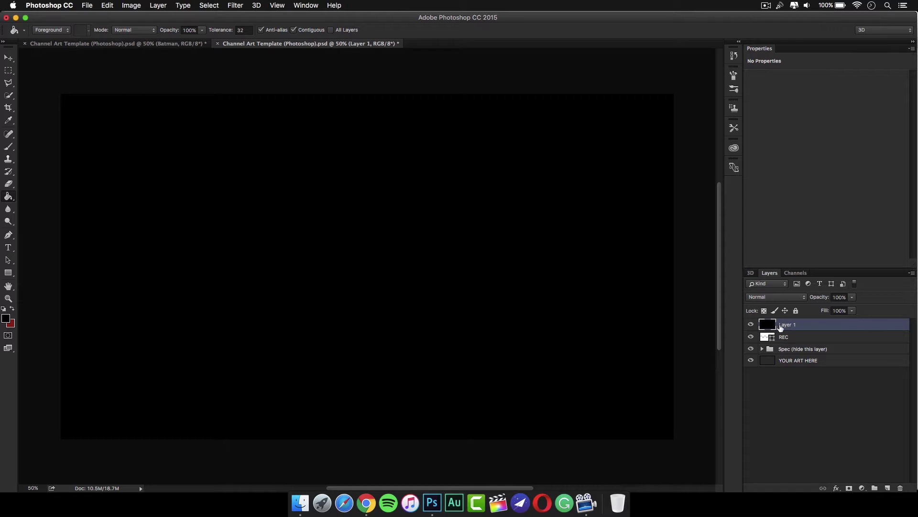
left_click_drag(780, 329, 779, 346)
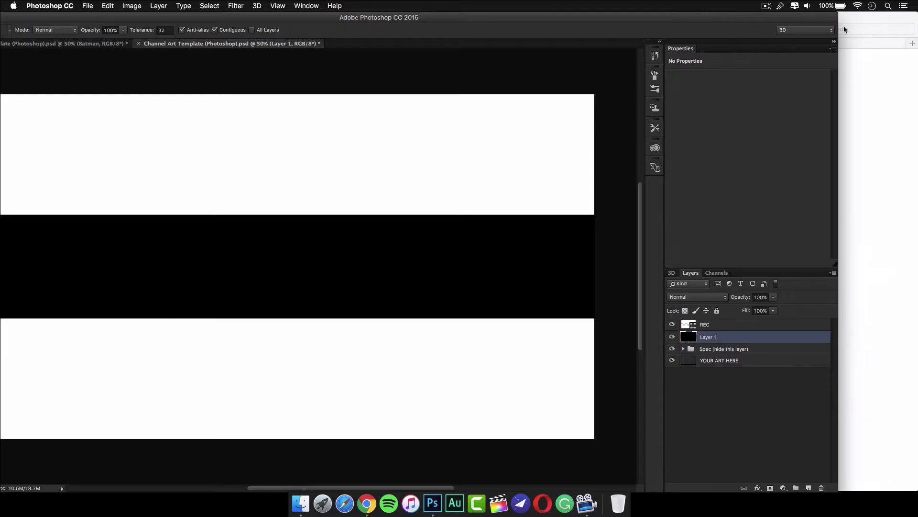
Close the template folder and browser windows, and open the "youtube banner tutorial resource" folder on the desktop.
left_click(864, 55)
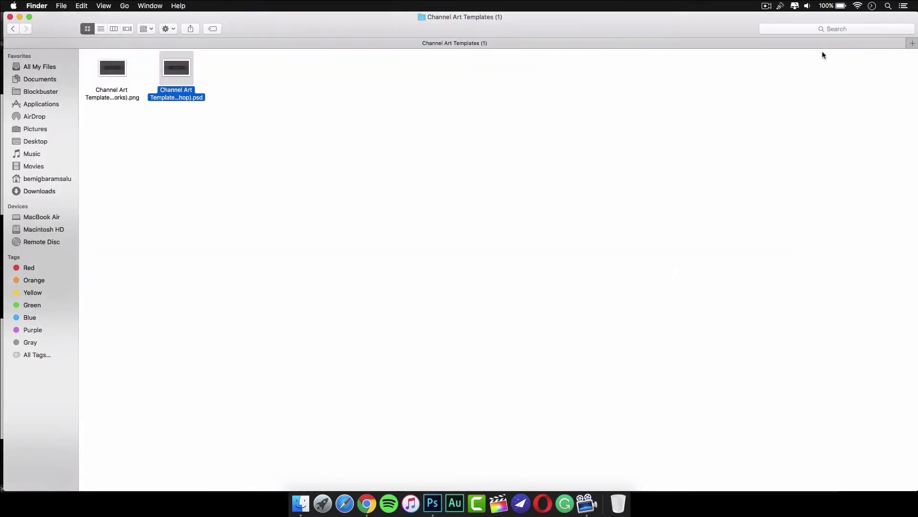
left_click(9, 17)
left_click(875, 200)
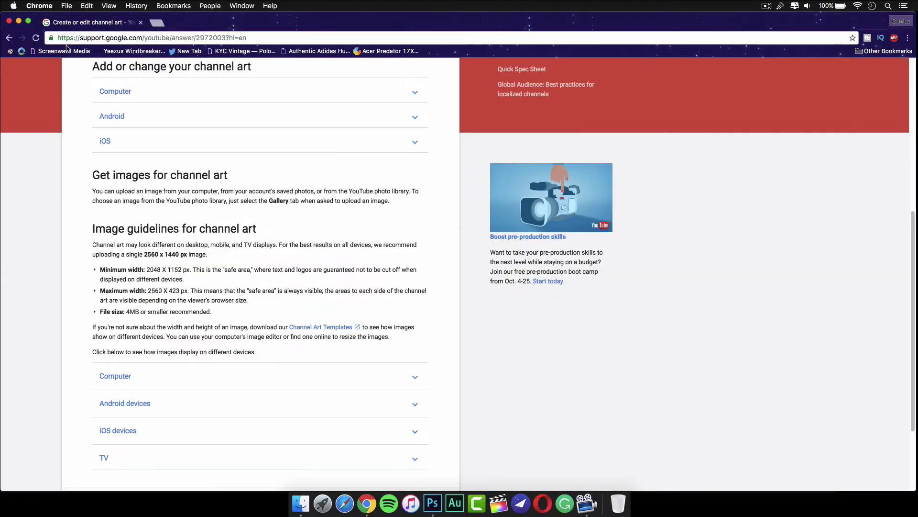
left_click(8, 20)
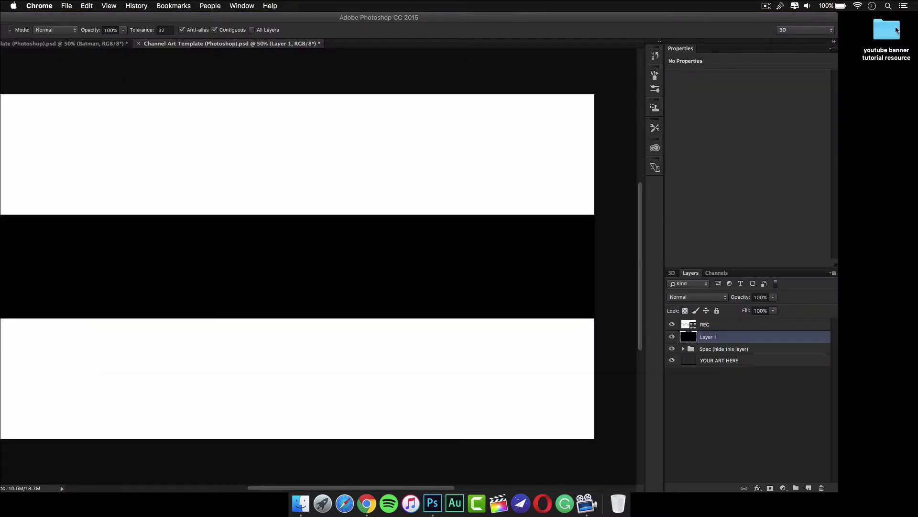
double_click(895, 30)
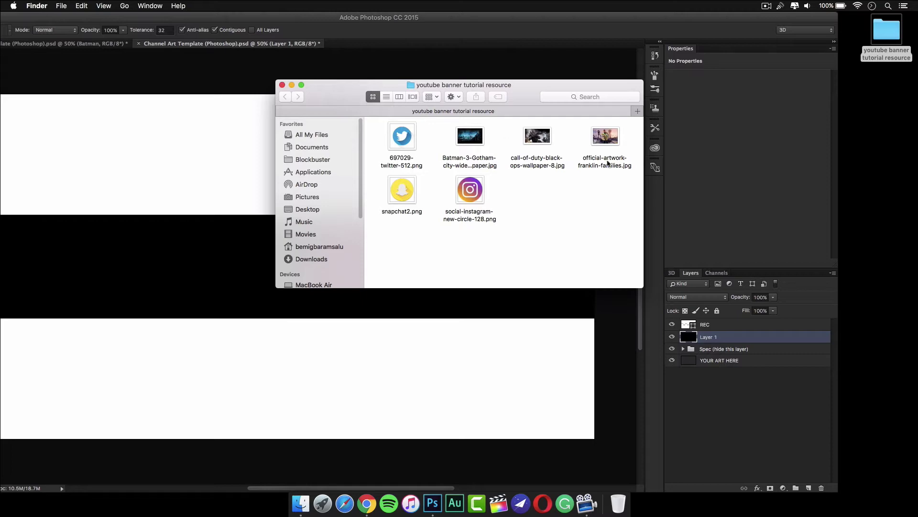
Preview the image call-of-duty-black-ops-wallpaper-8.jpg and close the preview.
left_click(533, 138)
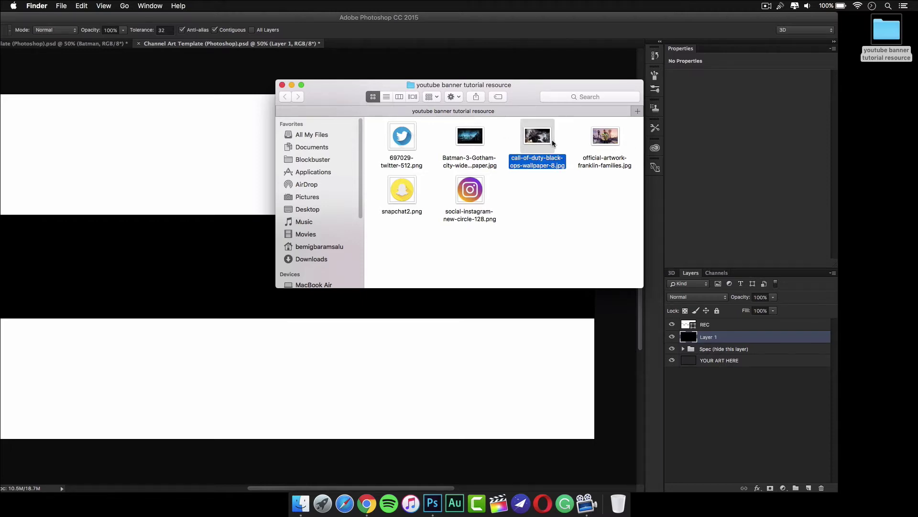
key("space")
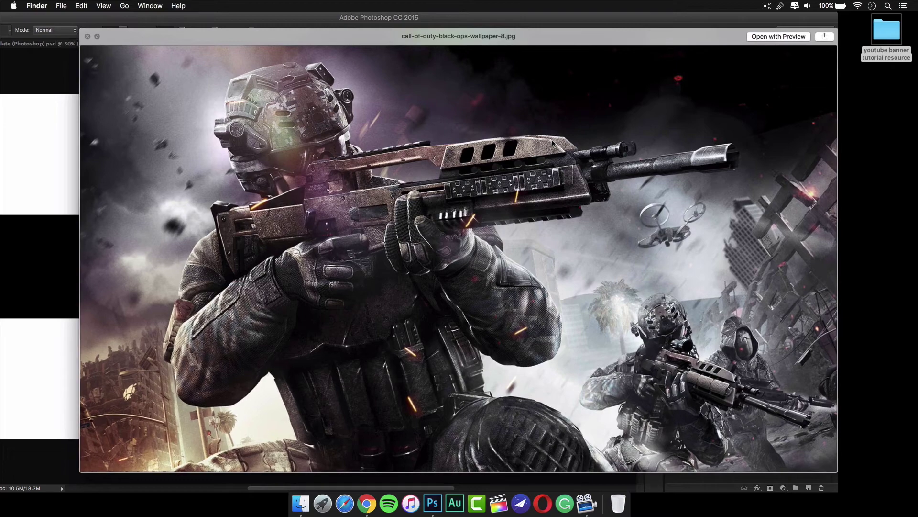
left_click(88, 37)
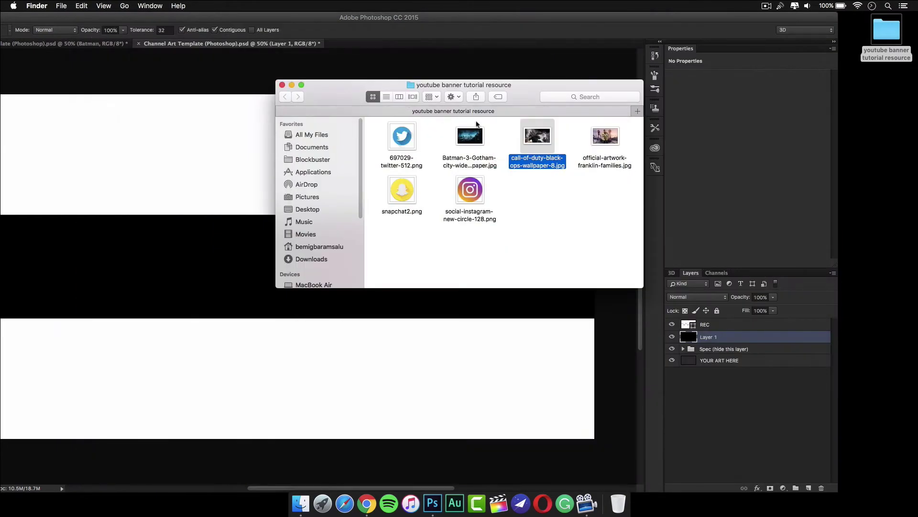
Place call-of-duty-black-ops-wallpaper-8.jpg below the REC layer, scale it to about 14.5% wide and 13% high, and fit it at the black band's left end.
left_click_drag(545, 149, 146, 234)
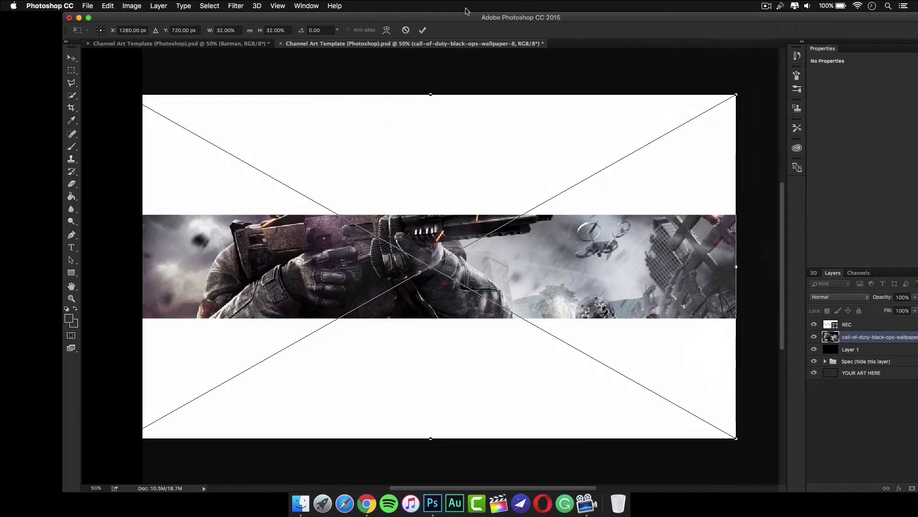
left_click_drag(466, 10, 505, 10)
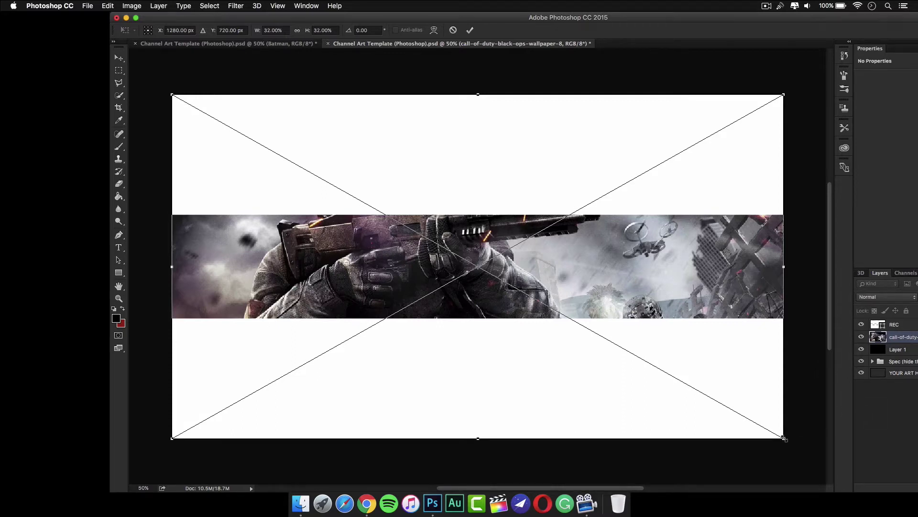
left_click_drag(784, 437, 448, 234)
left_click_drag(403, 157, 402, 276)
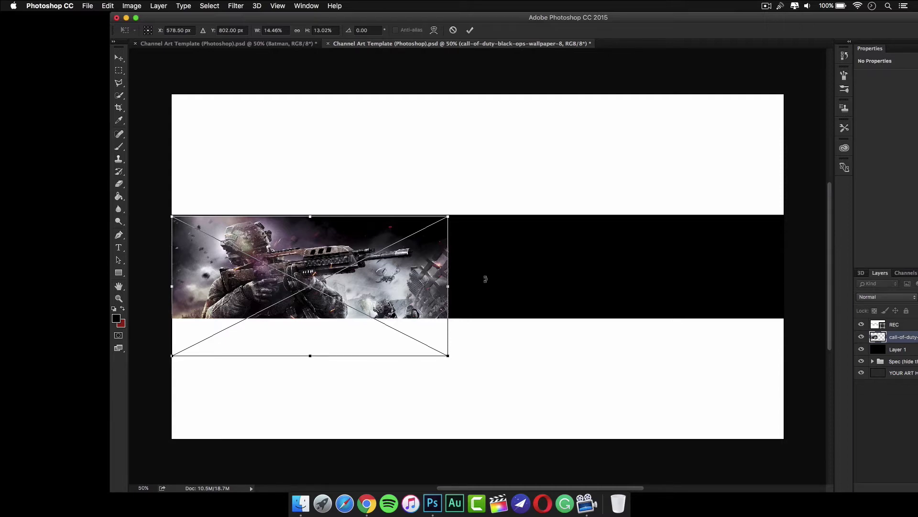
key("Return")
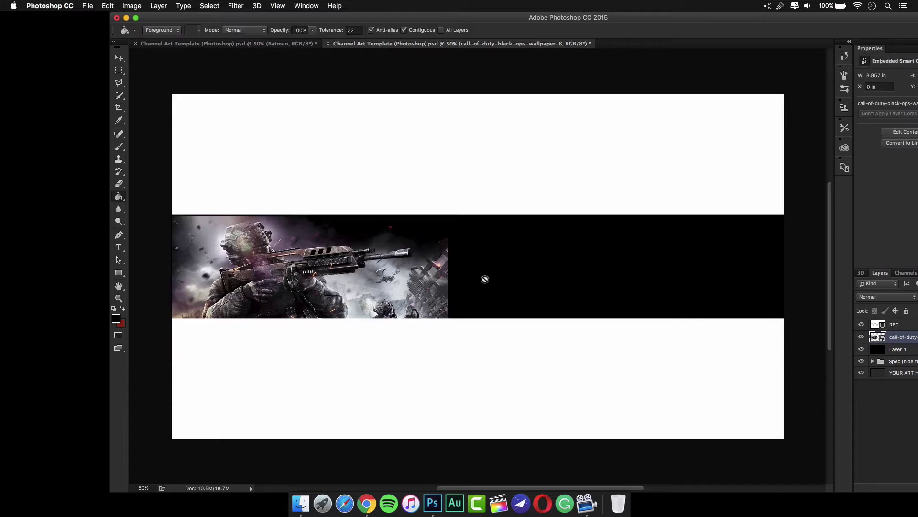
Rasterize the Call of Duty wallpaper layer and nudge it slightly up and to the right to cover the gap along the band's upper edge.
left_click(377, 272)
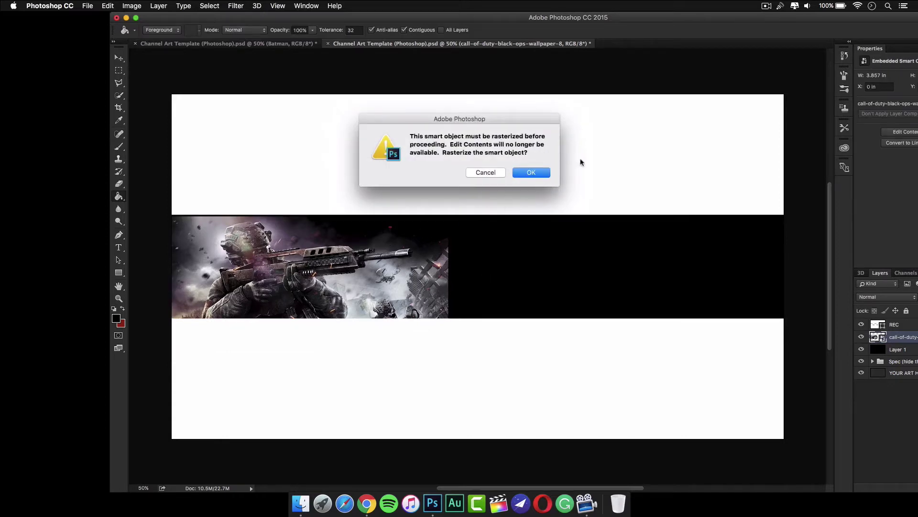
left_click(529, 174)
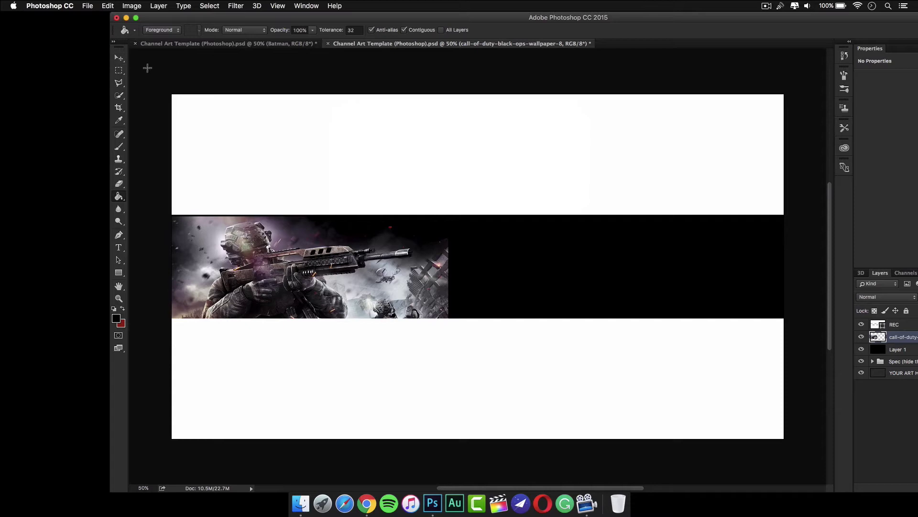
left_click(119, 58)
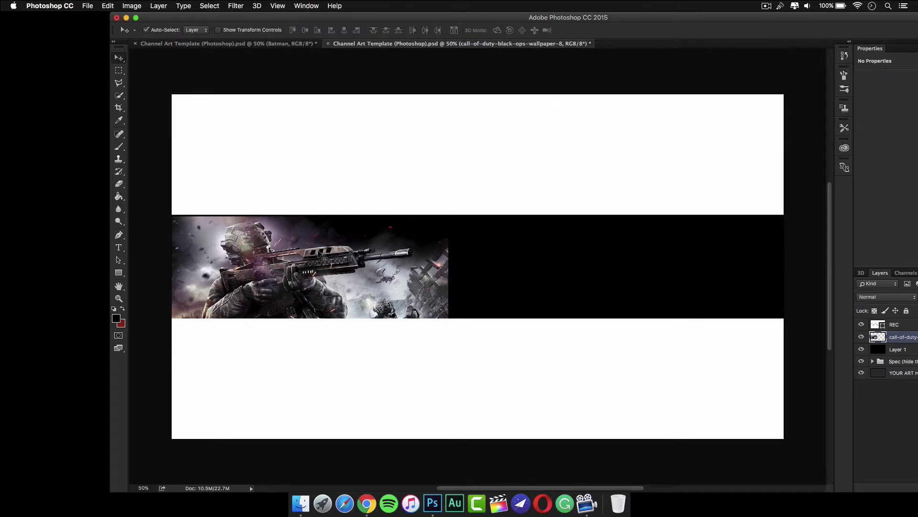
left_click_drag(325, 258, 327, 258)
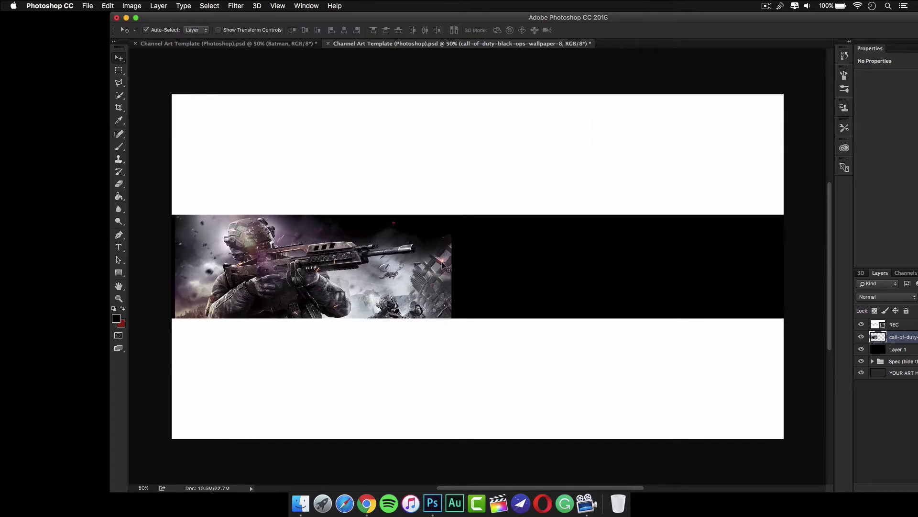
Place official-artwork-franklin-families.jpg from the resource folder, scaled to about 5.01 × 3.13 in, with the character's head and torso centred in the band.
left_click_drag(574, 19, 297, 4)
double_click(883, 39)
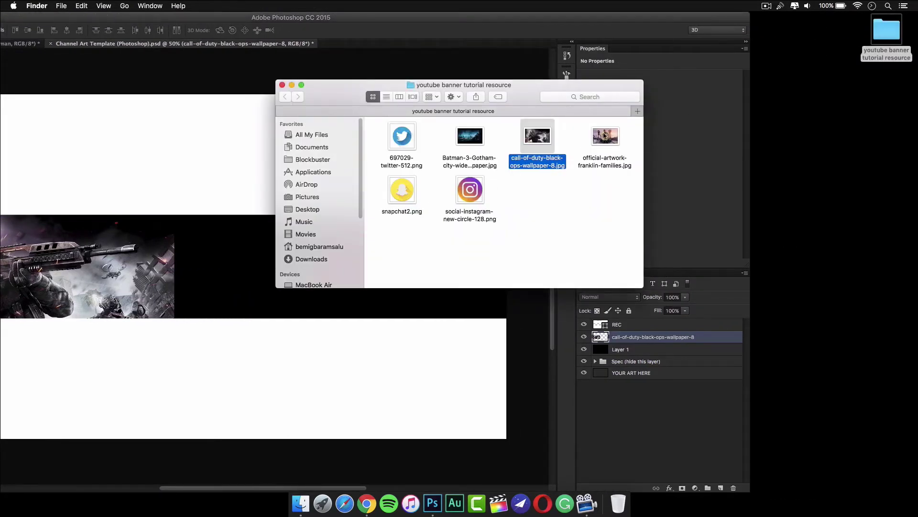
left_click_drag(614, 139, 179, 318)
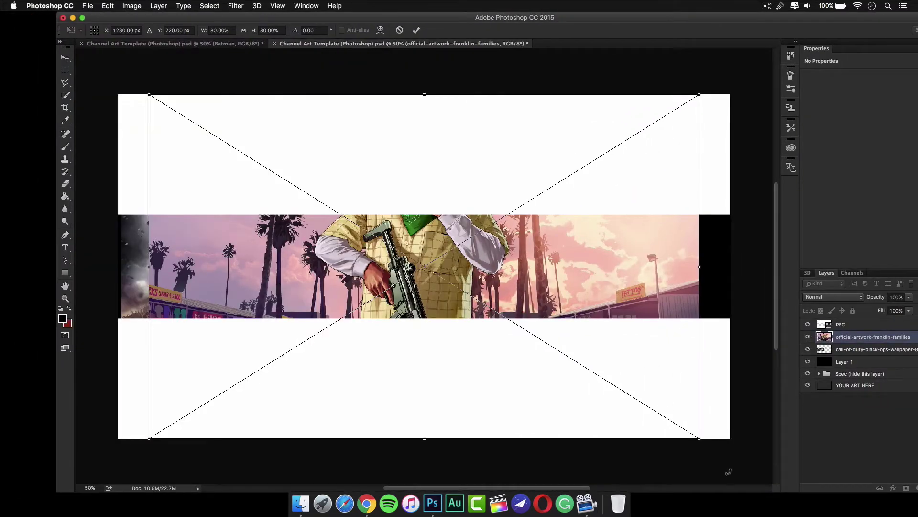
left_click_drag(699, 439, 386, 243)
left_click_drag(366, 185, 516, 290)
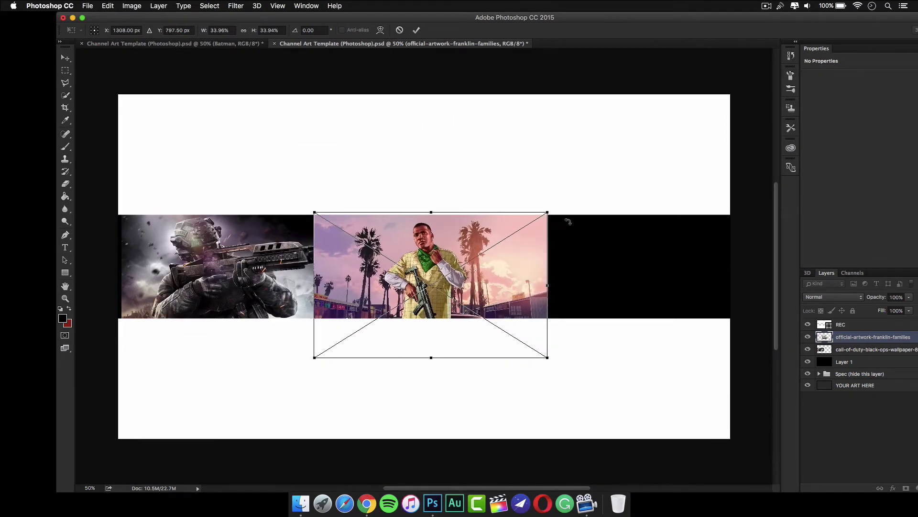
left_click_drag(548, 213, 672, 198)
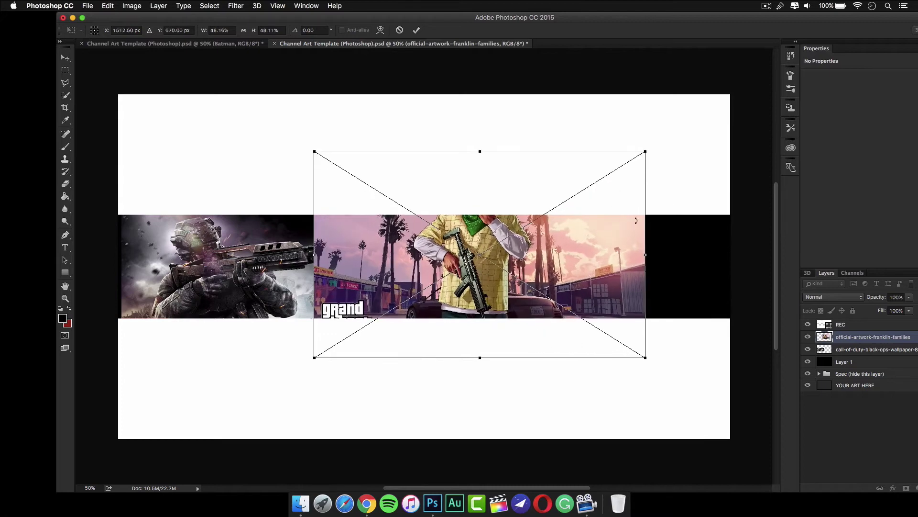
left_click_drag(553, 247, 576, 289)
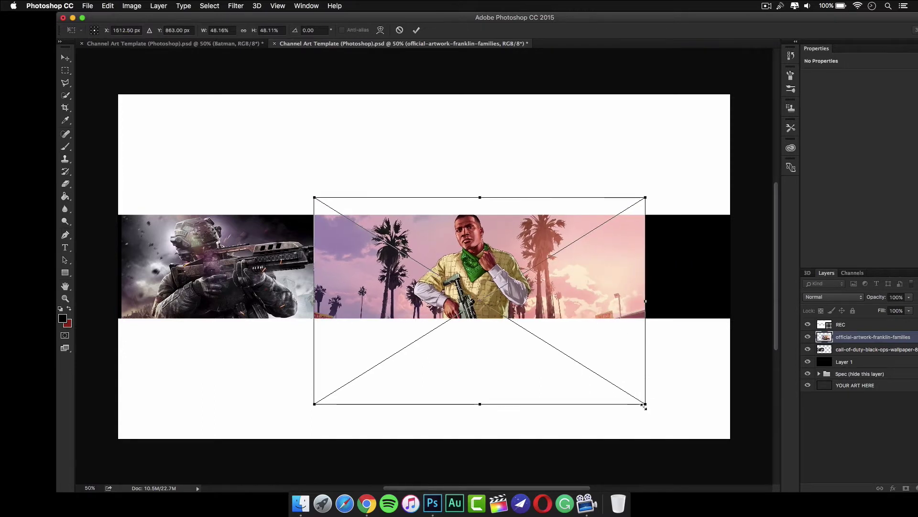
left_click_drag(646, 404, 674, 421)
left_click_drag(522, 254, 505, 266)
key("Return")
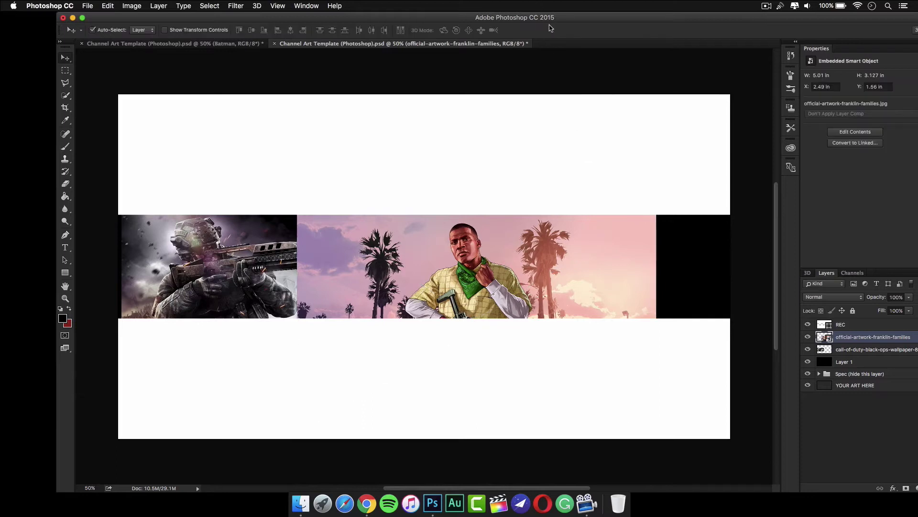
Place the Batman-3-Gotham-city widescreen wallpaper from the resource folder above the Franklin artwork layer, and close the folder window.
left_click_drag(479, 21, 281, 4)
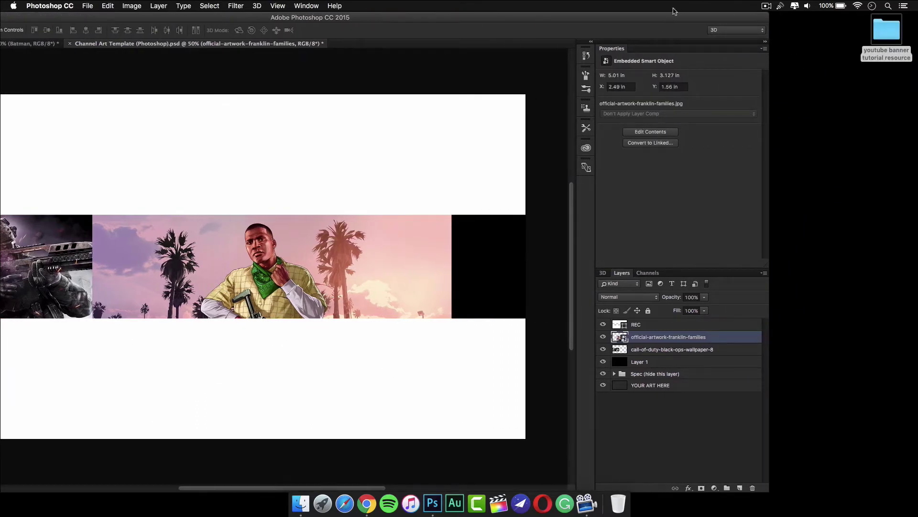
left_click_drag(730, 20, 462, 21)
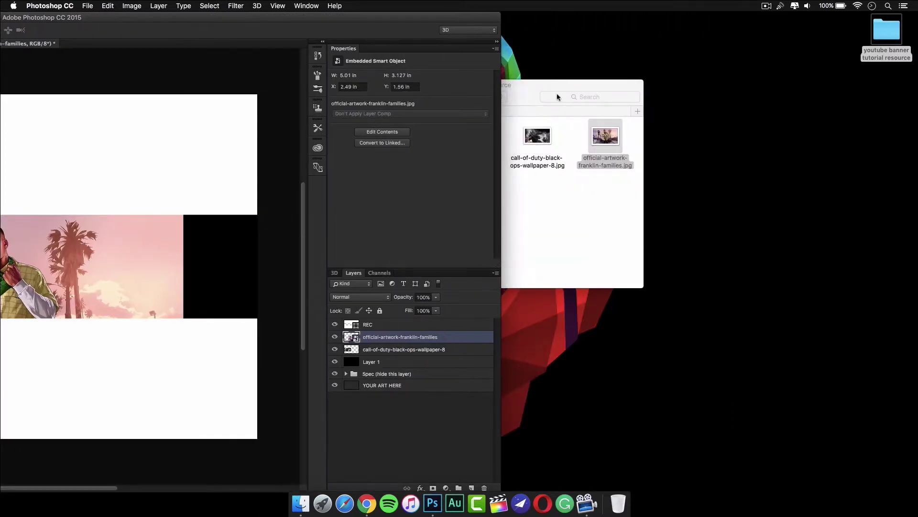
left_click(532, 92)
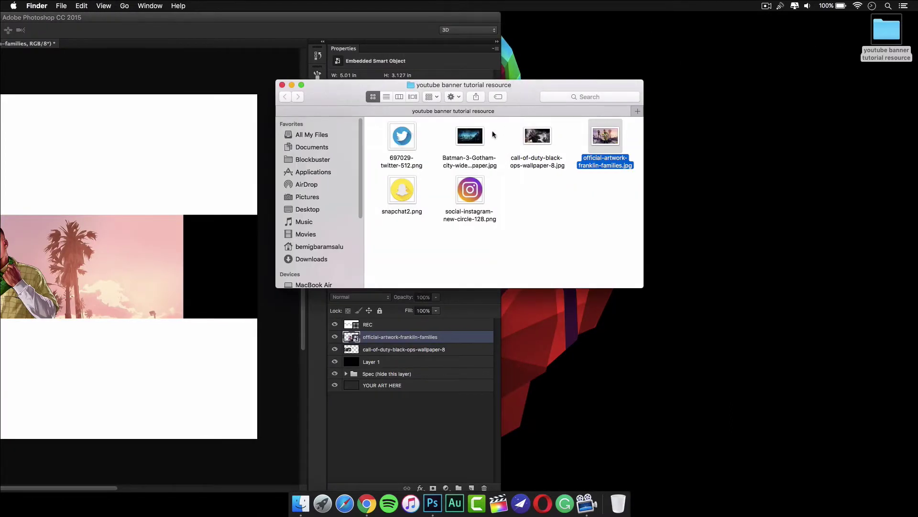
left_click_drag(472, 136, 184, 258)
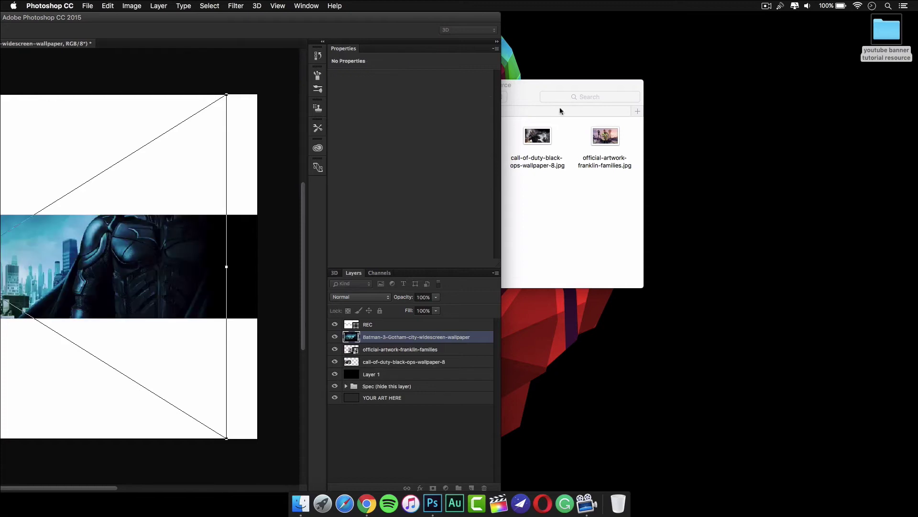
left_click_drag(525, 96, 765, 88)
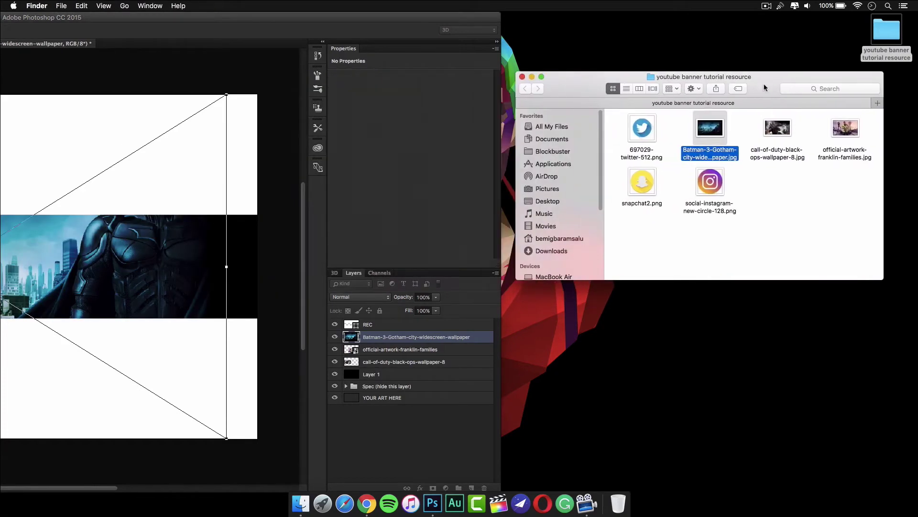
left_click(522, 77)
left_click(429, 18)
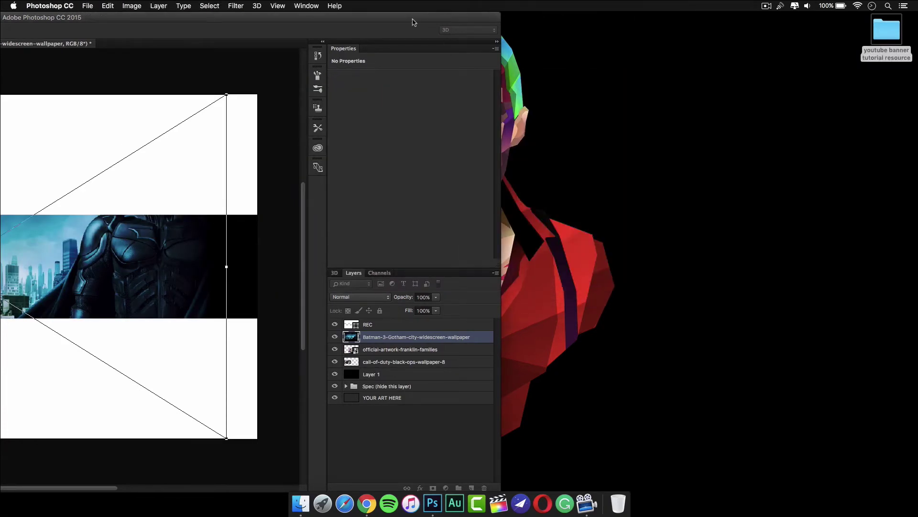
double_click(411, 21)
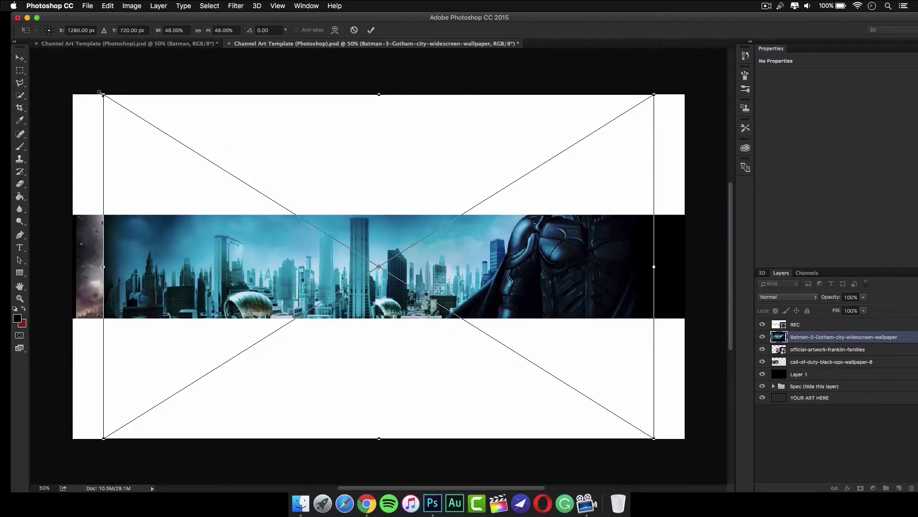
Scale the Batman wallpaper to about 29% and position it at the band's right end so the Batman figure is inside the banner.
left_click_drag(99, 91, 329, 250)
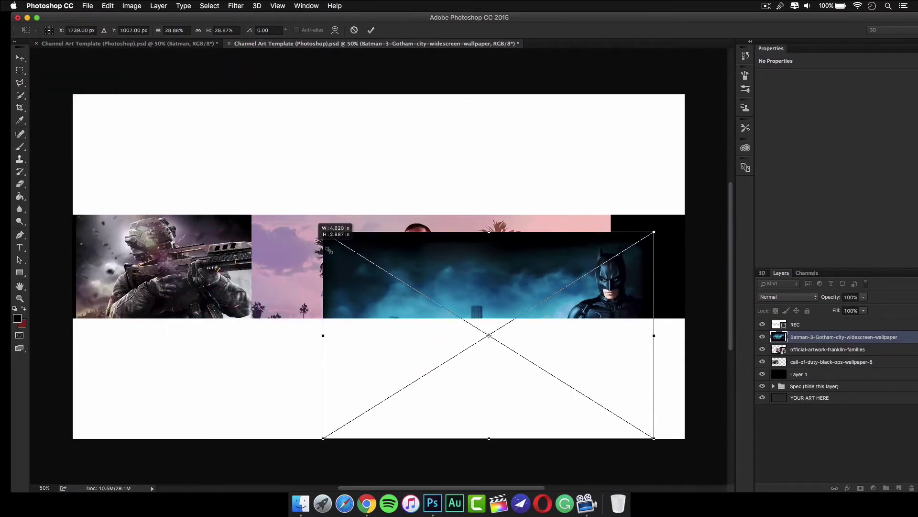
left_click_drag(450, 277, 529, 251)
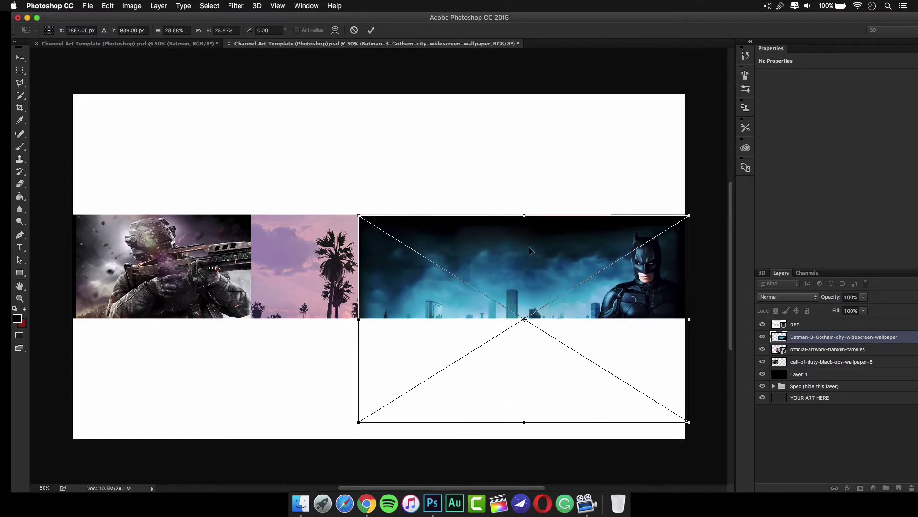
key("Return")
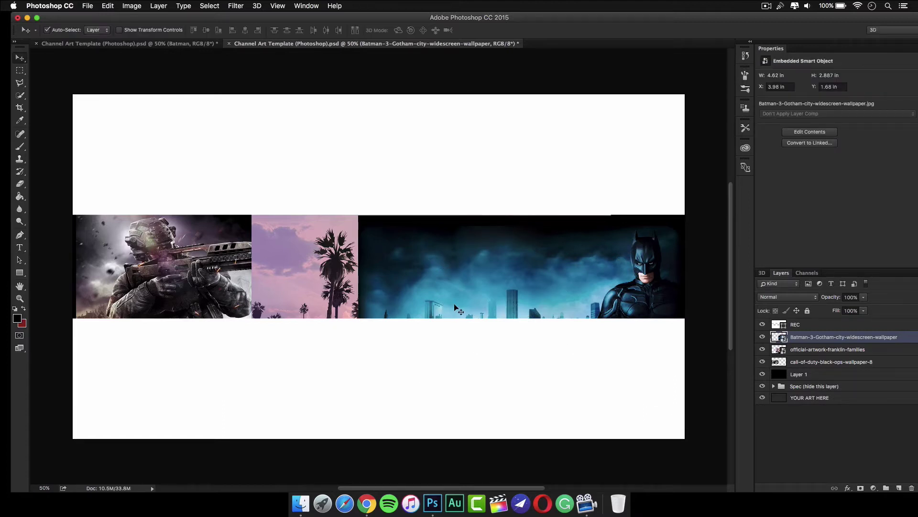
Nudge the Batman wallpaper up slightly and stack the image layers with Batman on top, Call of Duty below it, and the Franklin artwork underneath.
left_click(835, 352)
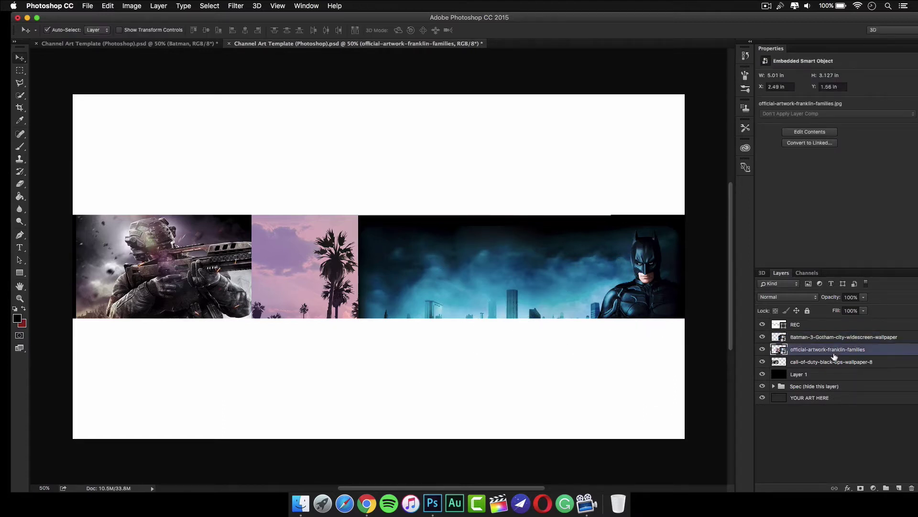
left_click_drag(814, 354, 830, 335)
left_click_drag(651, 262, 650, 258)
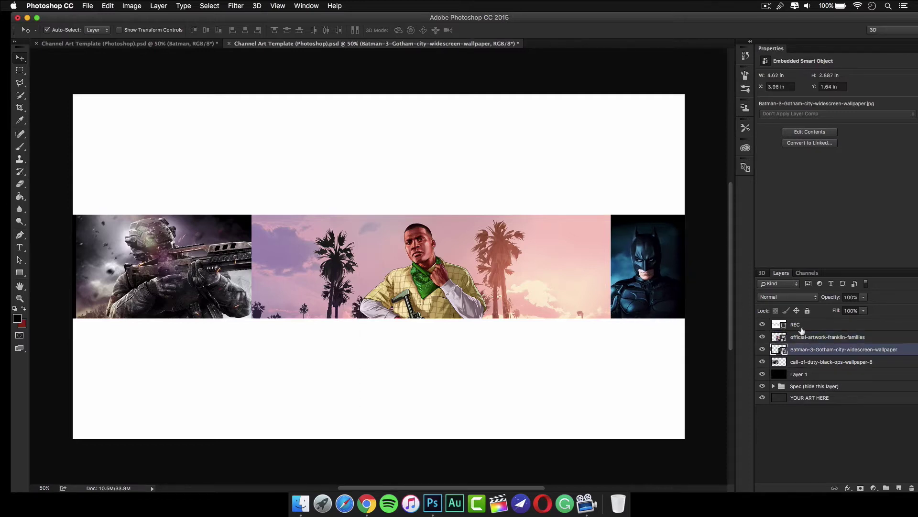
left_click_drag(812, 340, 808, 354)
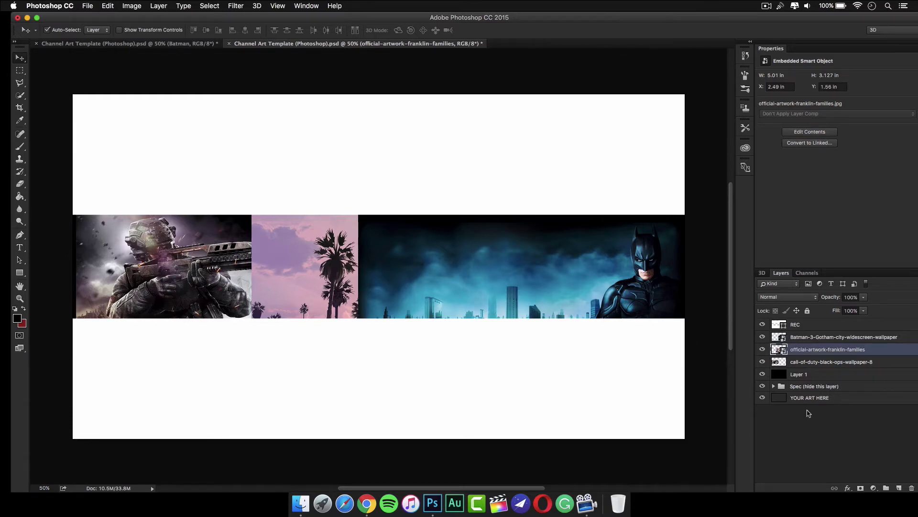
mouse_move(830, 364)
left_mouse_down()
mouse_move(819, 368)
mouse_move(808, 345)
mouse_move(827, 350)
left_mouse_up()
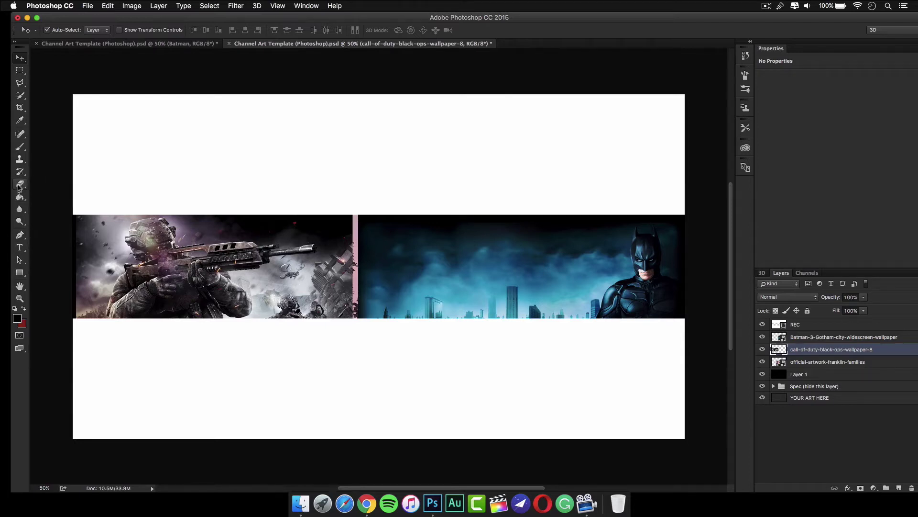
Erase the right edge of the Call of Duty wallpaper with a soft 300 px eraser at 0% hardness to blend it into the Franklin artwork.
left_click(20, 184)
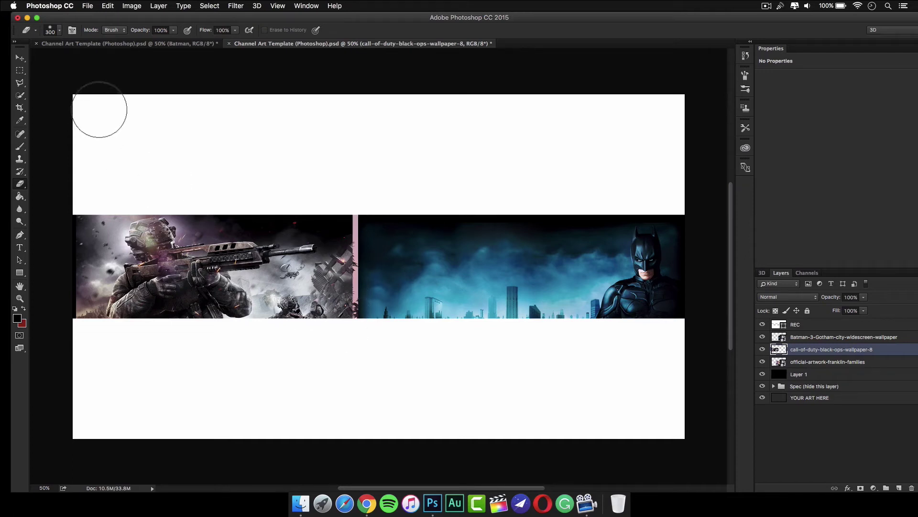
left_click(60, 31)
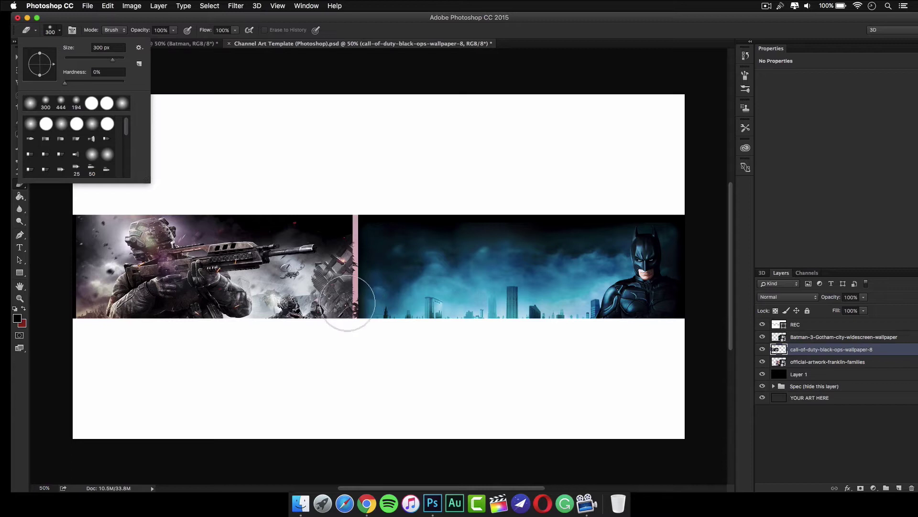
left_click(344, 303)
mouse_move(342, 299)
left_mouse_down()
mouse_move(325, 237)
mouse_move(328, 210)
mouse_move(340, 228)
mouse_move(332, 205)
mouse_move(278, 211)
mouse_move(299, 205)
mouse_move(329, 224)
mouse_move(325, 266)
mouse_move(338, 322)
mouse_move(318, 297)
mouse_move(297, 211)
mouse_move(310, 291)
mouse_move(334, 328)
mouse_move(331, 322)
left_mouse_up()
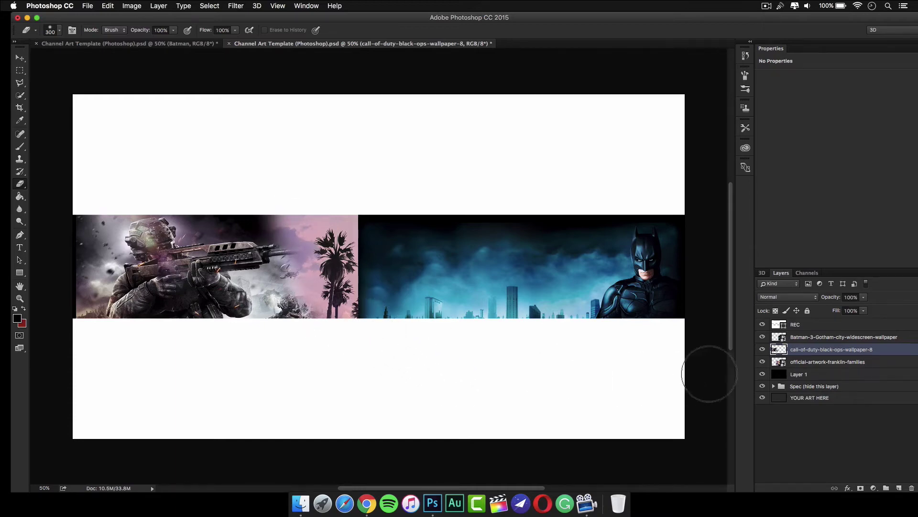
Rasterize the Batman wallpaper layer and softly erase its left part to blend it with the Franklin character in the middle of the band.
left_click(838, 337)
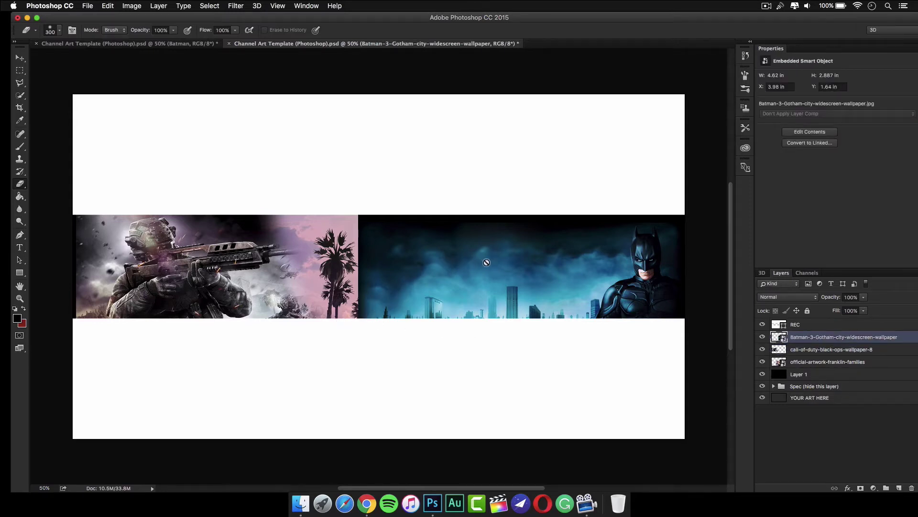
left_click(484, 255)
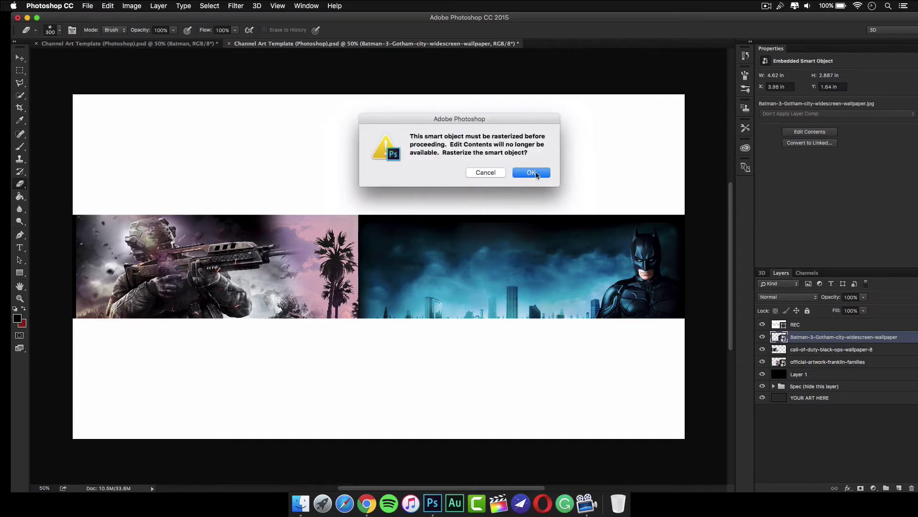
left_click(531, 173)
mouse_move(352, 308)
left_mouse_down()
mouse_move(376, 278)
mouse_move(363, 250)
mouse_move(366, 221)
mouse_move(372, 301)
mouse_move(360, 315)
mouse_move(459, 322)
mouse_move(360, 221)
mouse_move(370, 297)
mouse_move(412, 321)
mouse_move(411, 249)
mouse_move(513, 344)
left_mouse_up()
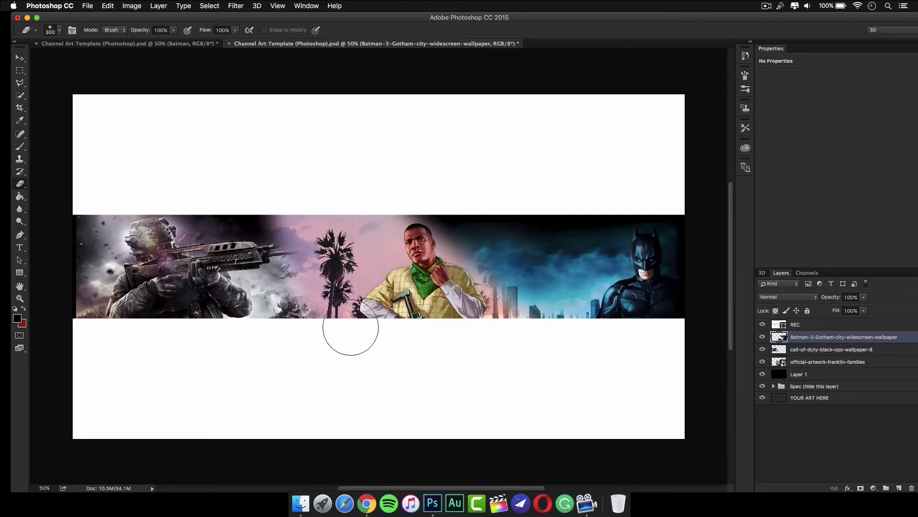
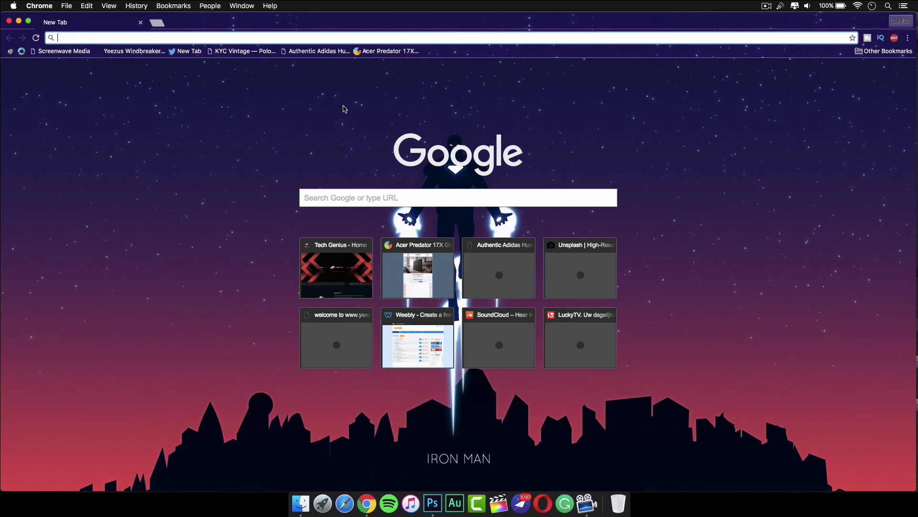
Search Google Images for "Clorox logo png" and save the transparent 800 × 483 Clorox logo to the desktop.
type("google.com")
key("Return")
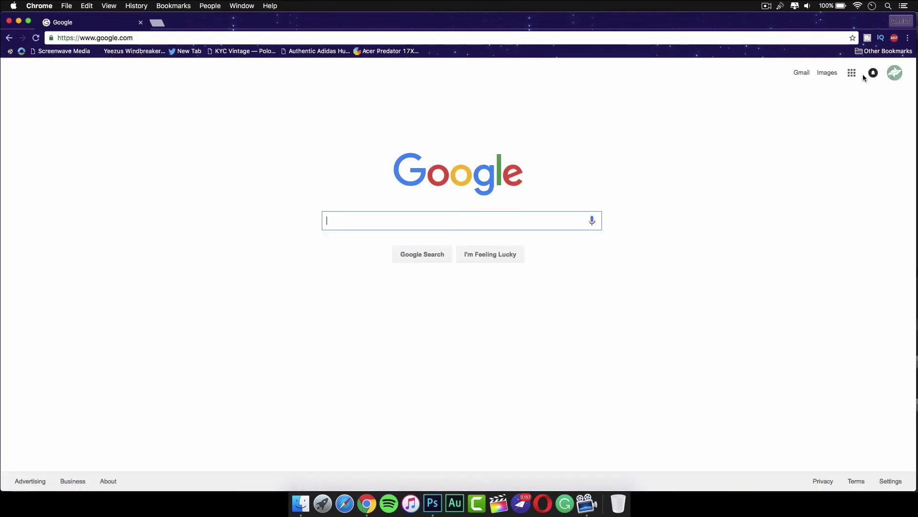
left_click(829, 75)
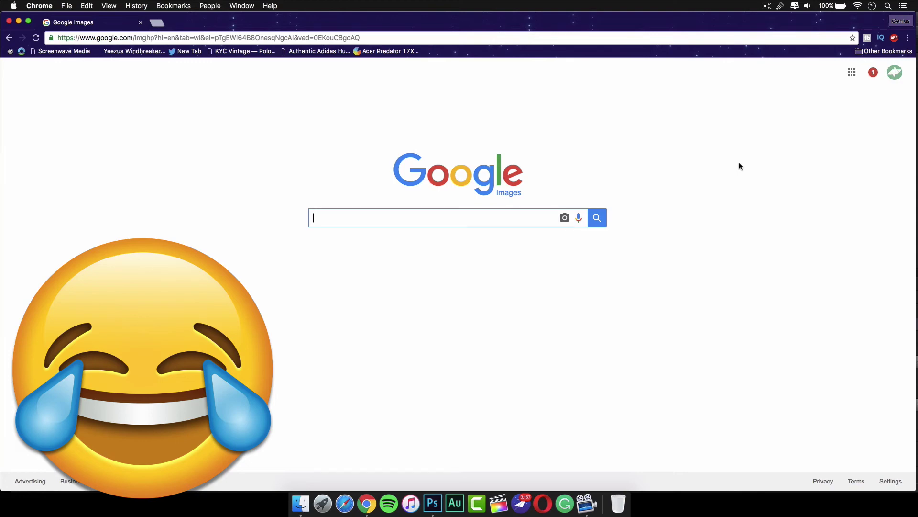
type("c")
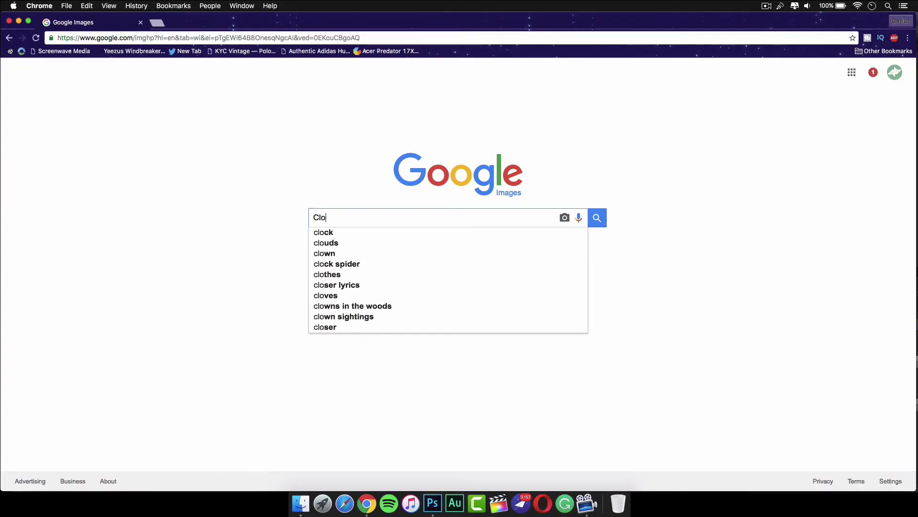
type("rox logo pn")
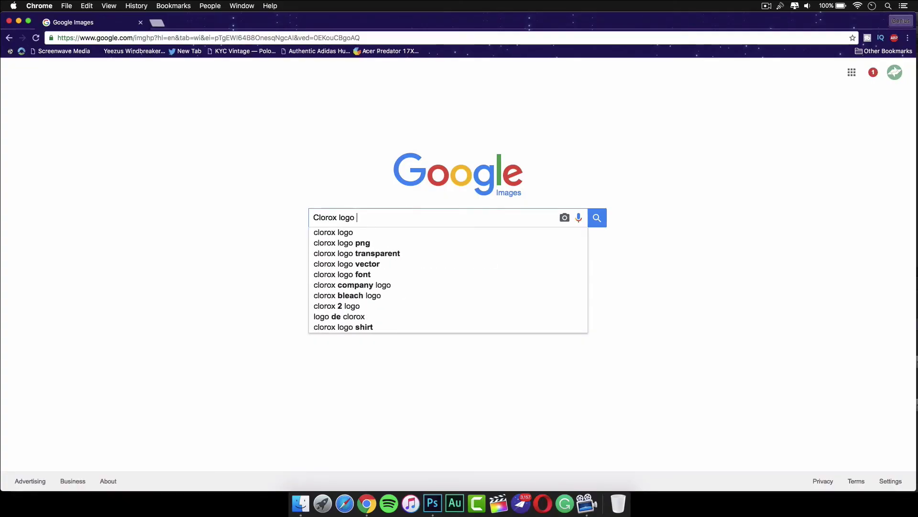
type("g")
key("Return")
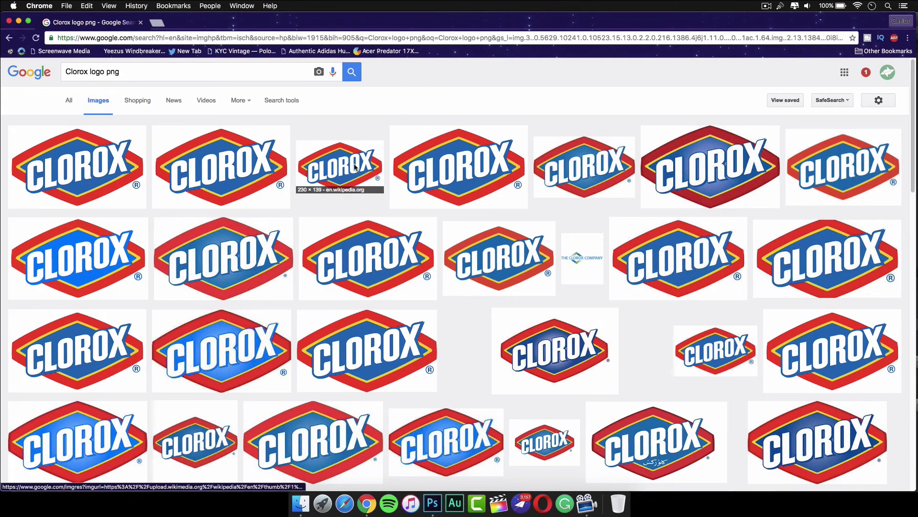
left_click(253, 171)
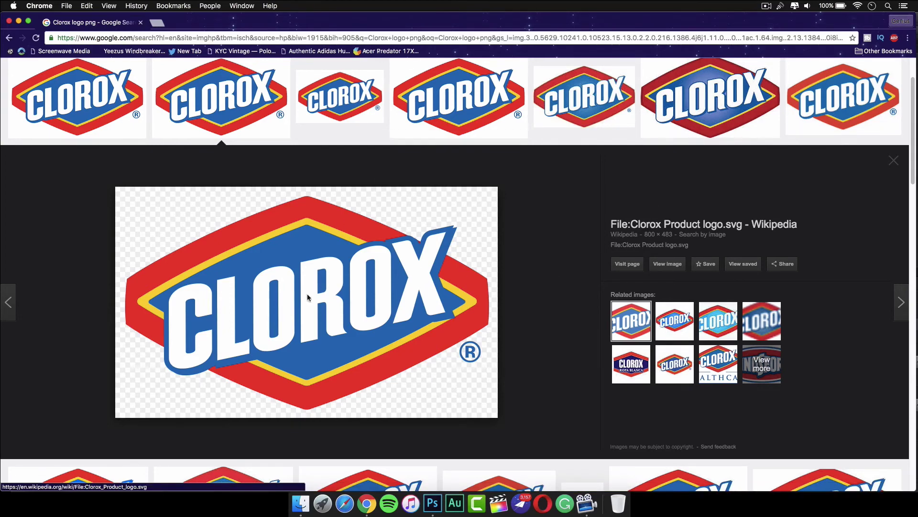
left_click_drag(292, 310, 739, 512)
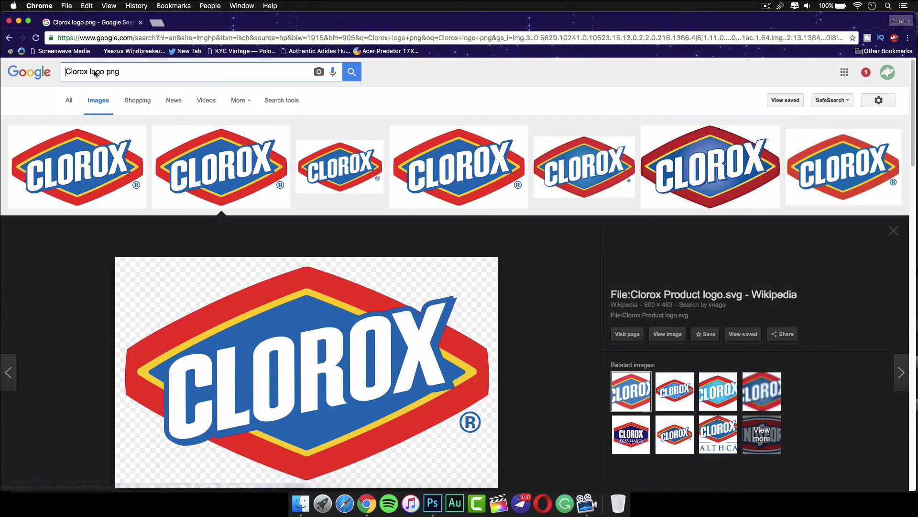
Change the image search to "g fuel logo png" and look through the results.
double_click(80, 74)
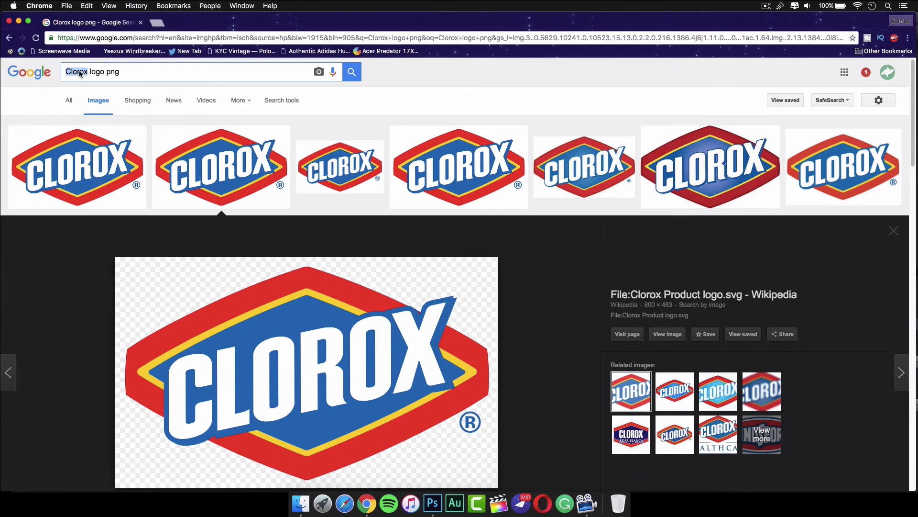
type("g fuel")
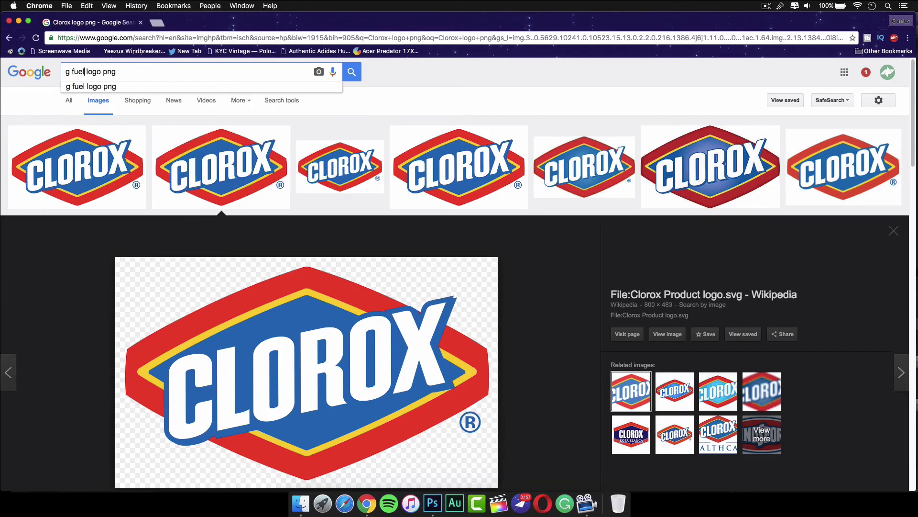
key("Return")
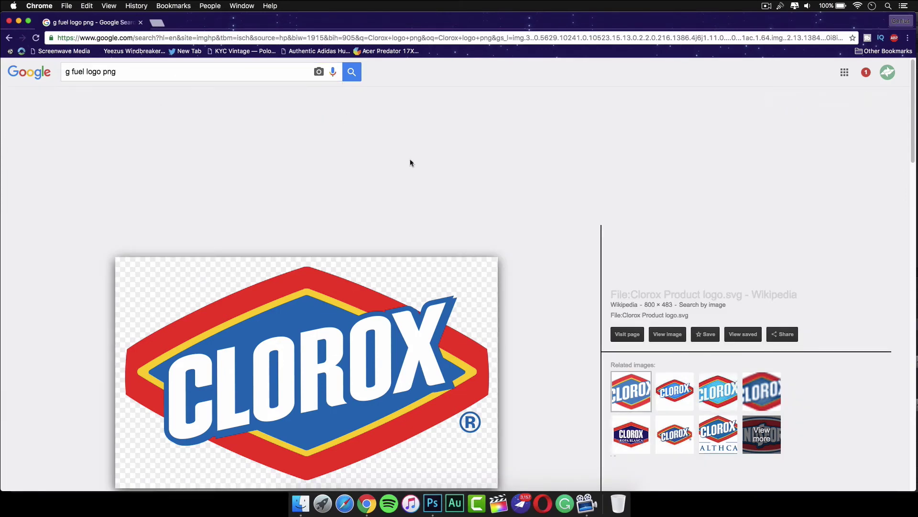
scroll(441, 91, "down", 1)
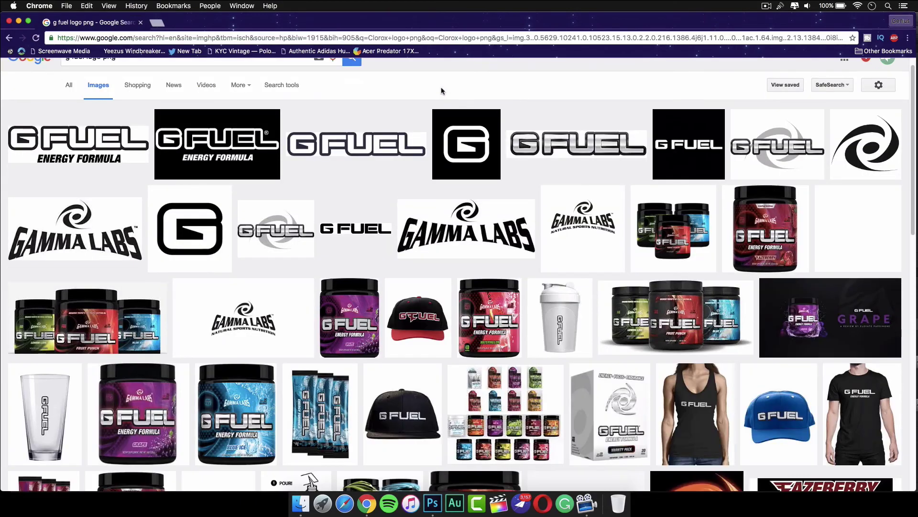
scroll(422, 175, "down", 3)
scroll(420, 176, "up", 4)
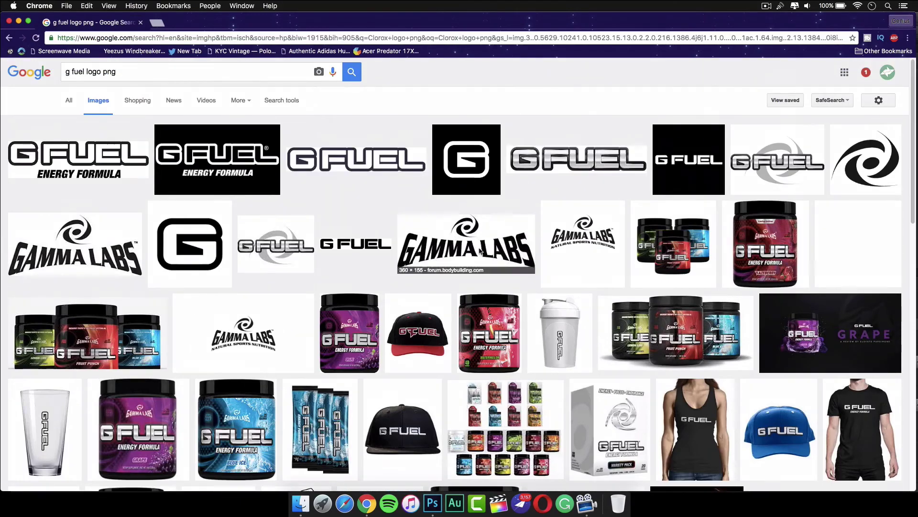
Preview several G Fuel logos and save the transparent 258 × 270 white G logo to the desktop.
left_click(120, 158)
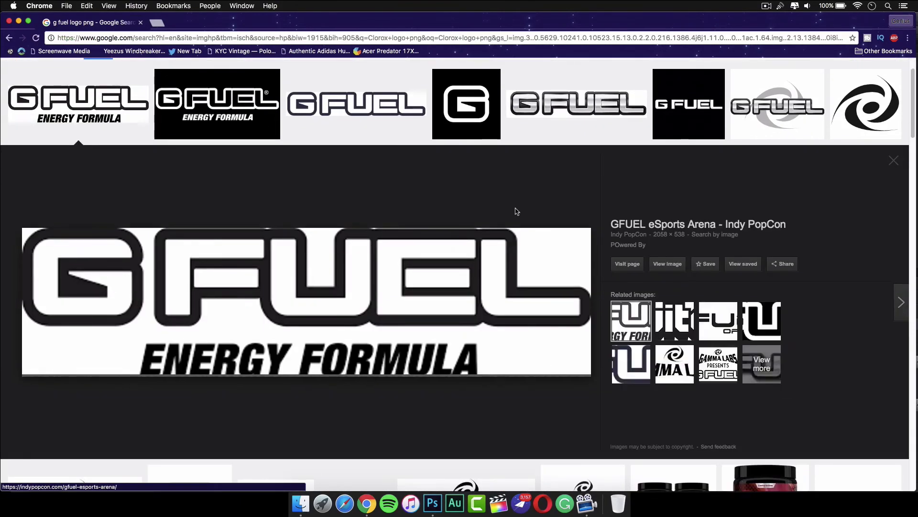
left_click(689, 125)
left_click(402, 120)
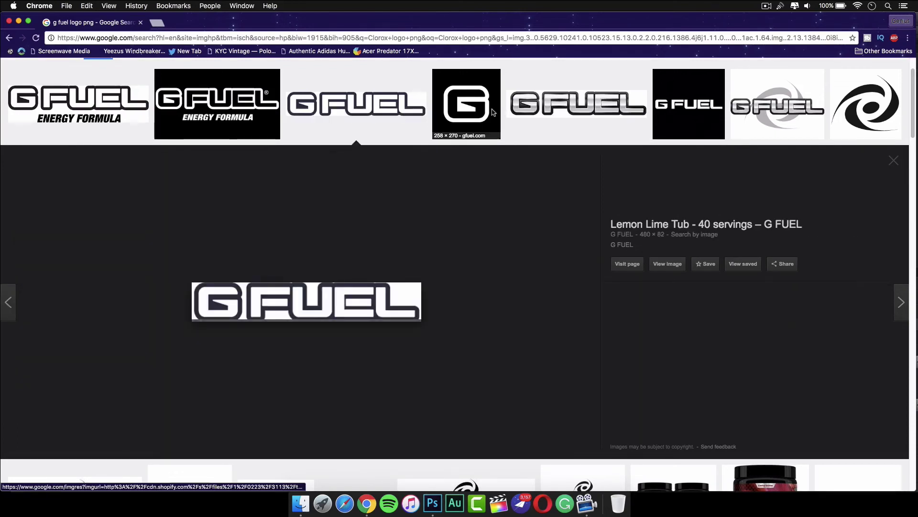
left_click(484, 111)
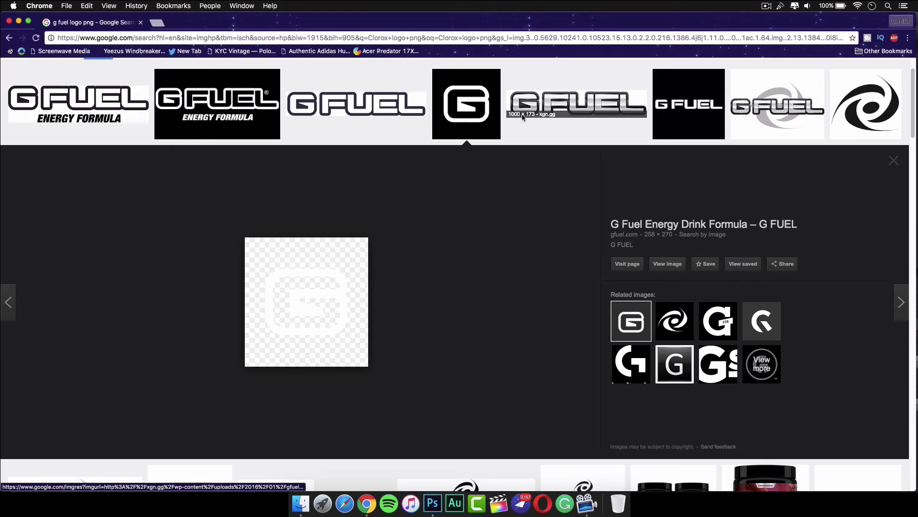
left_click_drag(313, 292, 727, 512)
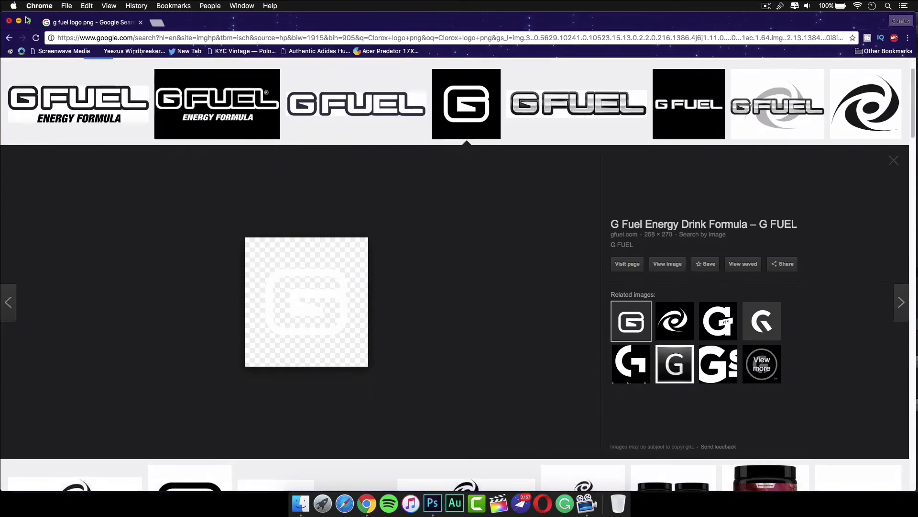
Switch to Photoshop and place the Clorox logo from the desktop into the channel art document.
left_click(19, 20)
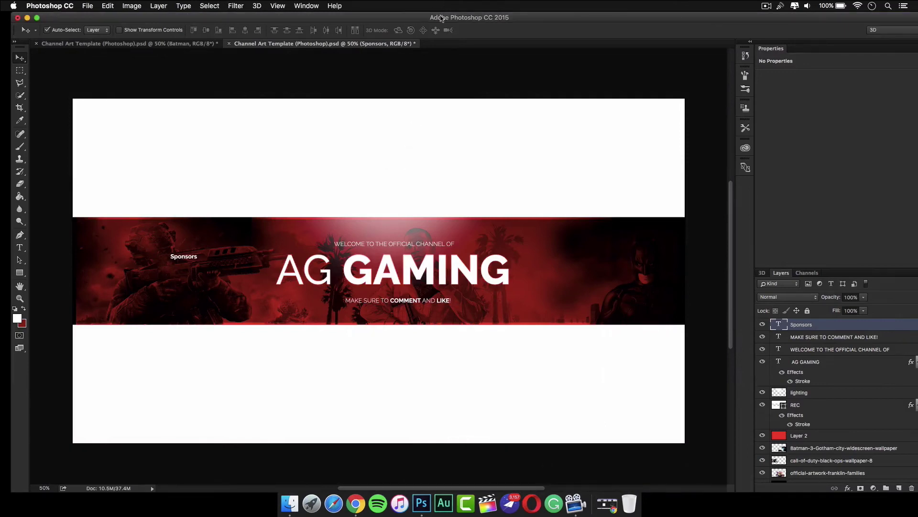
left_click_drag(500, 21, 331, 21)
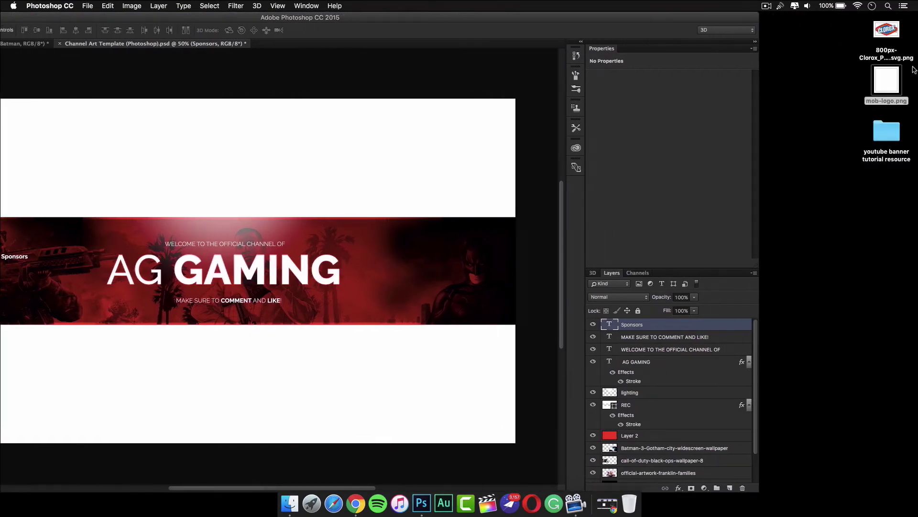
left_click_drag(890, 44, 31, 265)
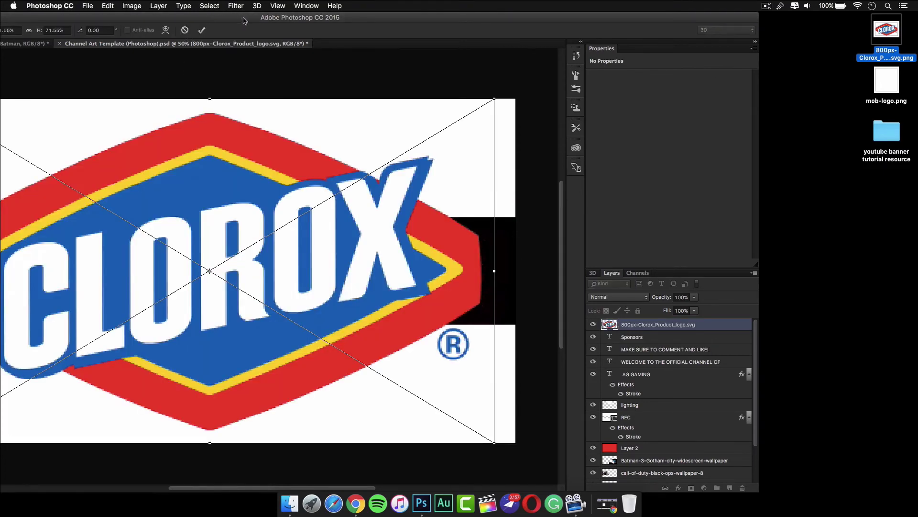
Scale the Clorox logo to about 3% and position it just below the Sponsors text.
left_click_drag(270, 24, 484, 3)
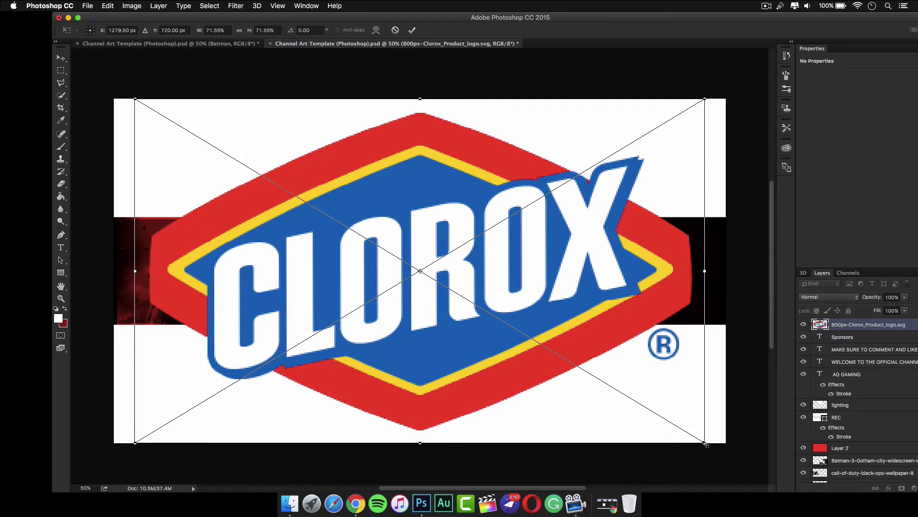
left_click_drag(706, 444, 214, 277)
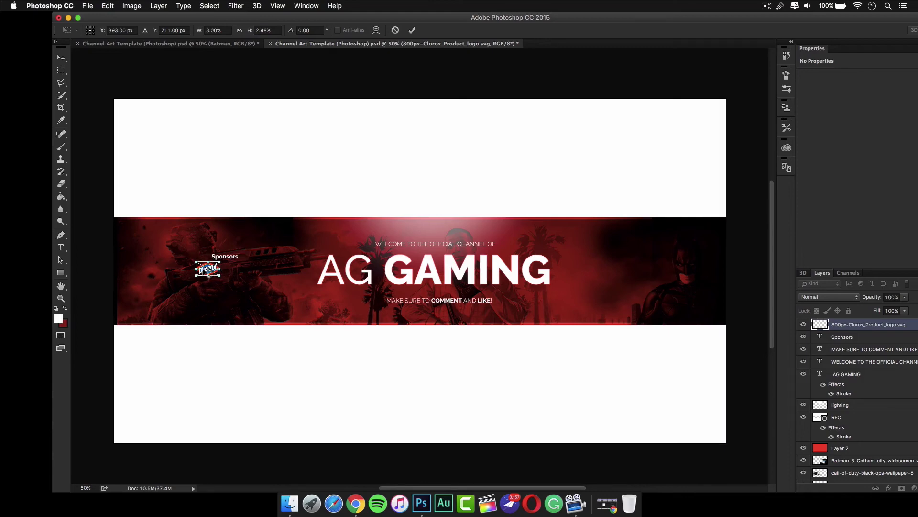
key("Return")
left_click_drag(208, 269, 209, 273)
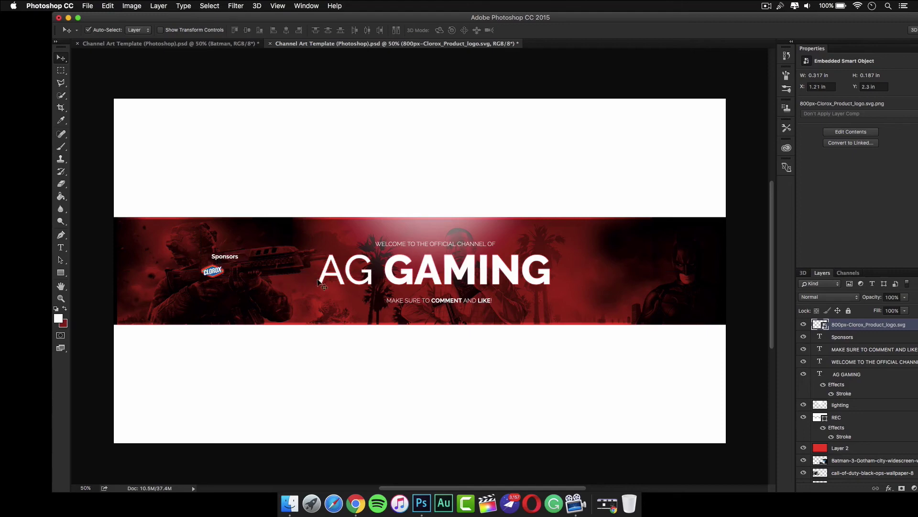
Place mob-logo.png from the desktop, scale it to about 9.8% and position it beside the Clorox logo under Sponsors.
left_click_drag(466, 21, 272, 21)
left_click_drag(886, 90, 145, 99)
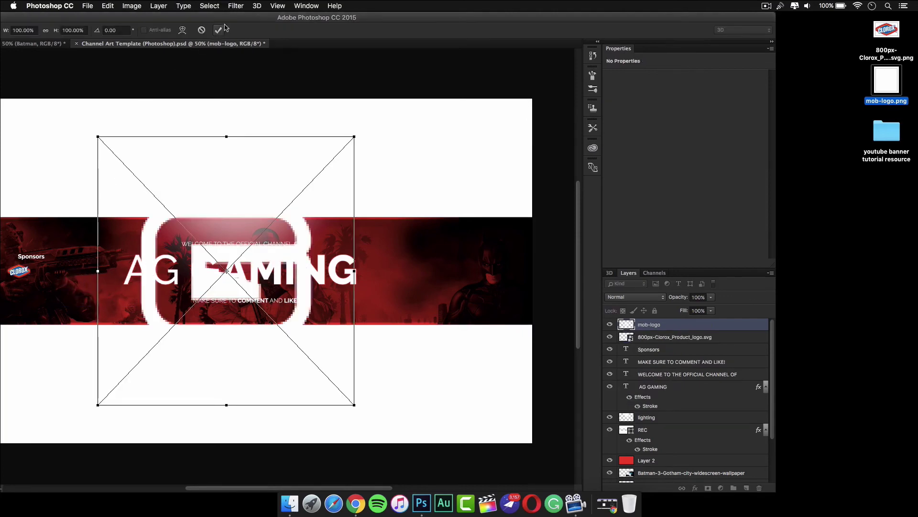
left_click_drag(225, 18, 459, 4)
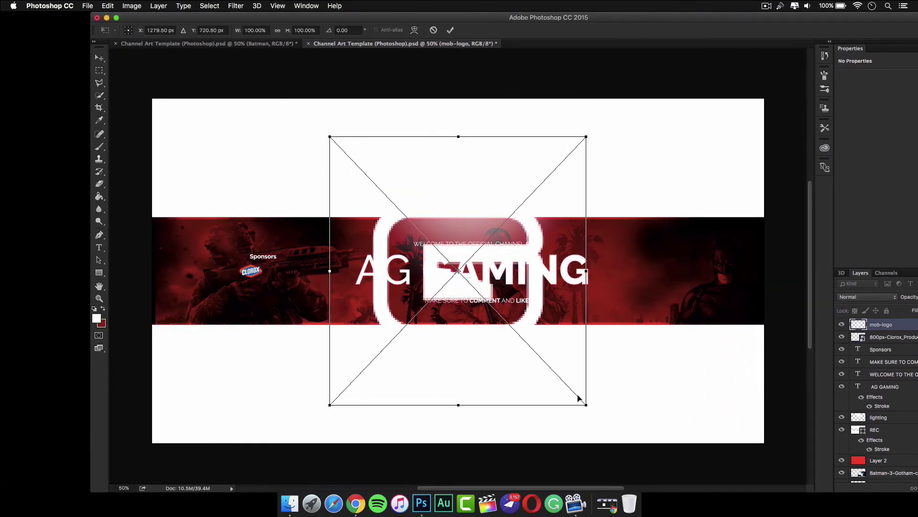
left_click_drag(587, 407, 277, 278)
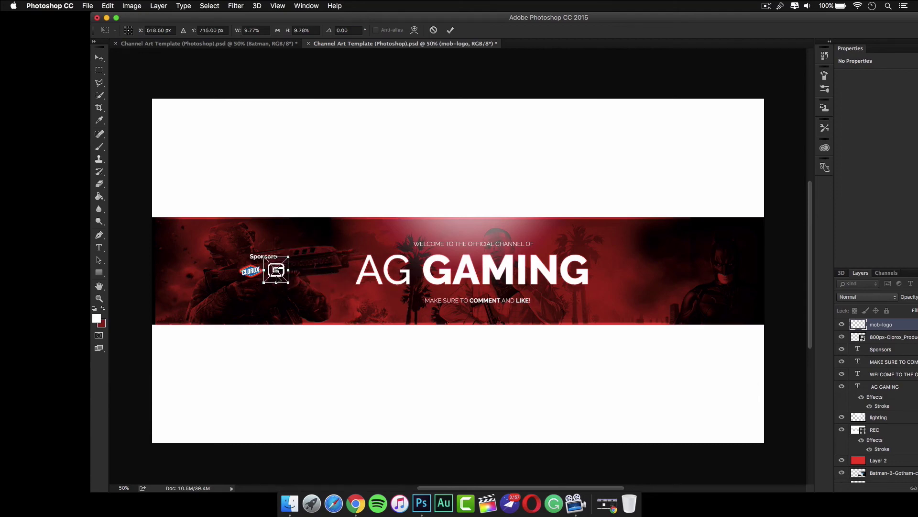
key("Return")
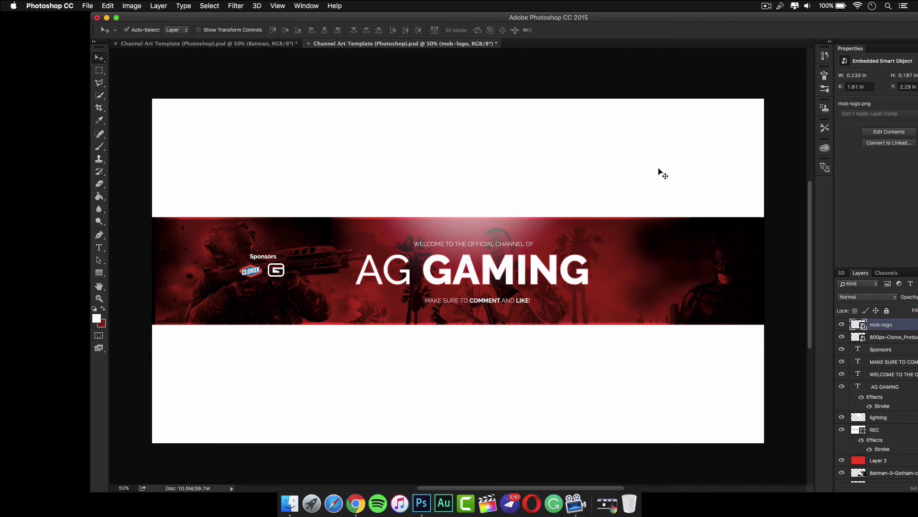
Add the text "KEEP IN TOUCH;)" in Raleway Bold 6 pt on the band between the GAMING title and Batman.
left_click_drag(653, 19, 557, 21)
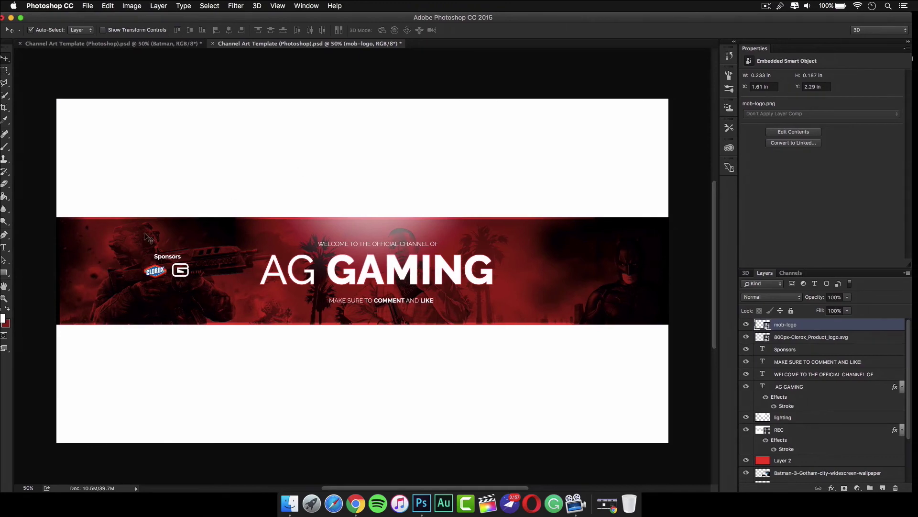
left_click(4, 248)
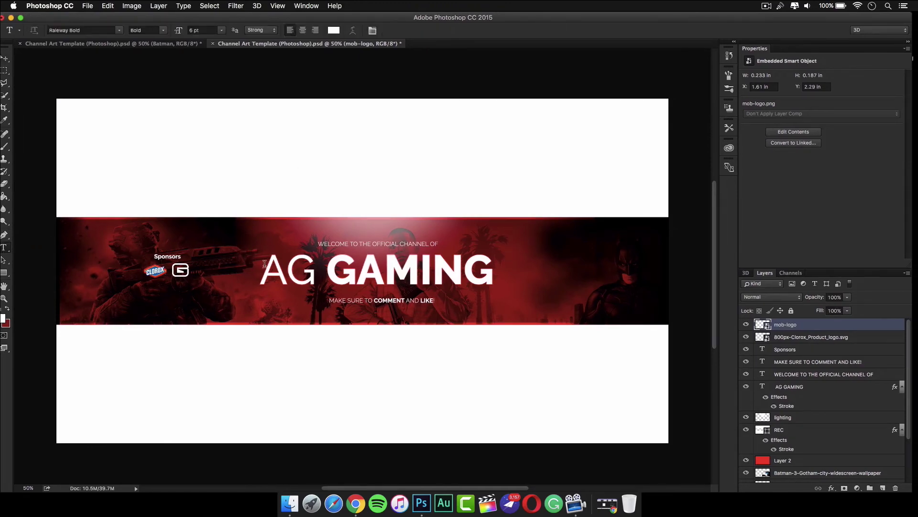
left_click_drag(503, 236, 628, 323)
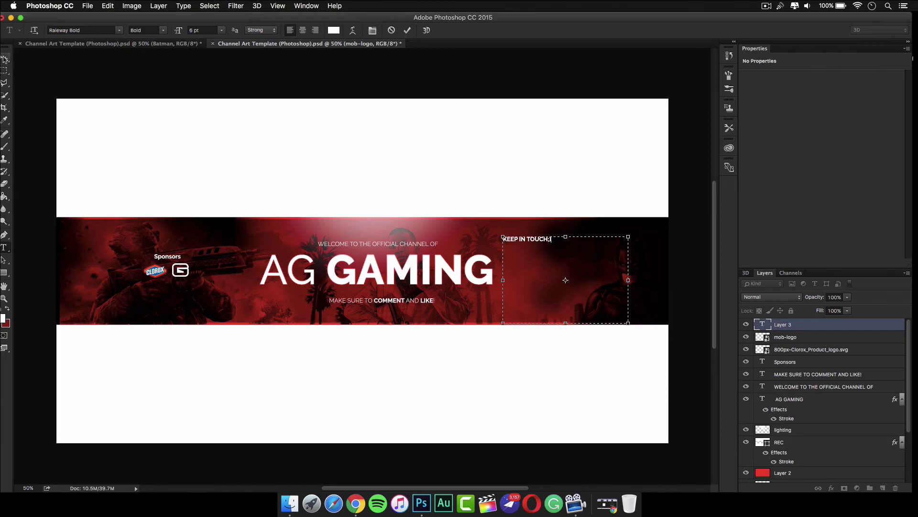
left_click(5, 58)
left_click_drag(520, 239, 549, 246)
Place the 697029-twitter-512 icon from the YouTube banner tutorial resource folder into the banner document.
left_click_drag(624, 18, 474, 17)
double_click(886, 136)
left_click_drag(643, 144, 449, 274)
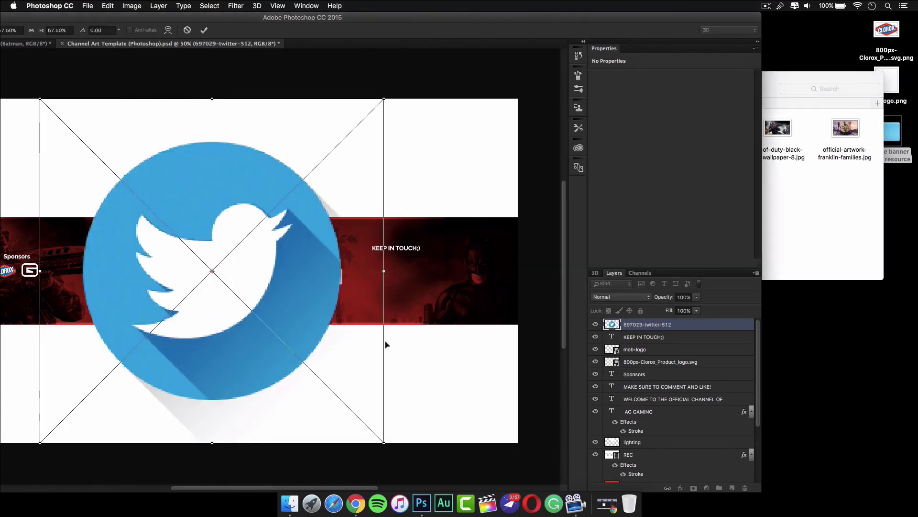
Shrink the Twitter icon to about 0.22 in wide and position it under the start of the KEEP IN TOUCH;) text.
left_click_drag(386, 445, 391, 272)
key("super+z")
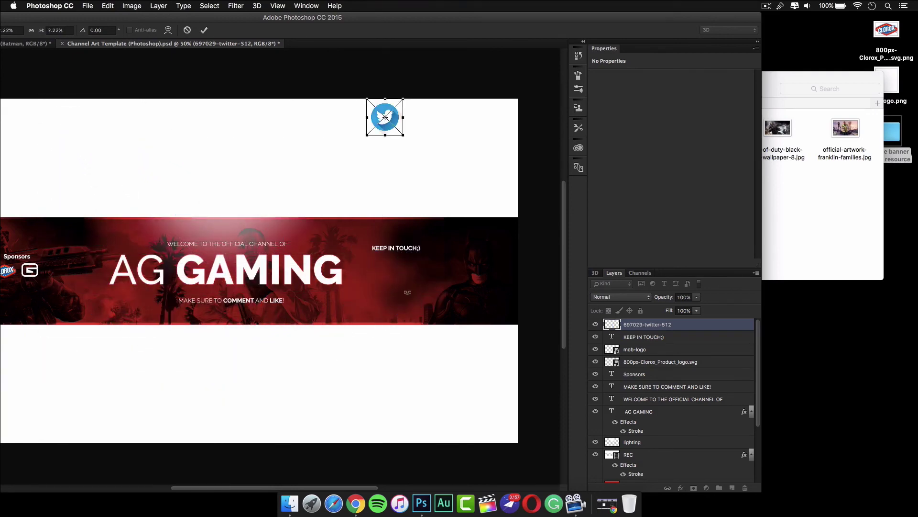
left_click_drag(406, 137, 388, 121)
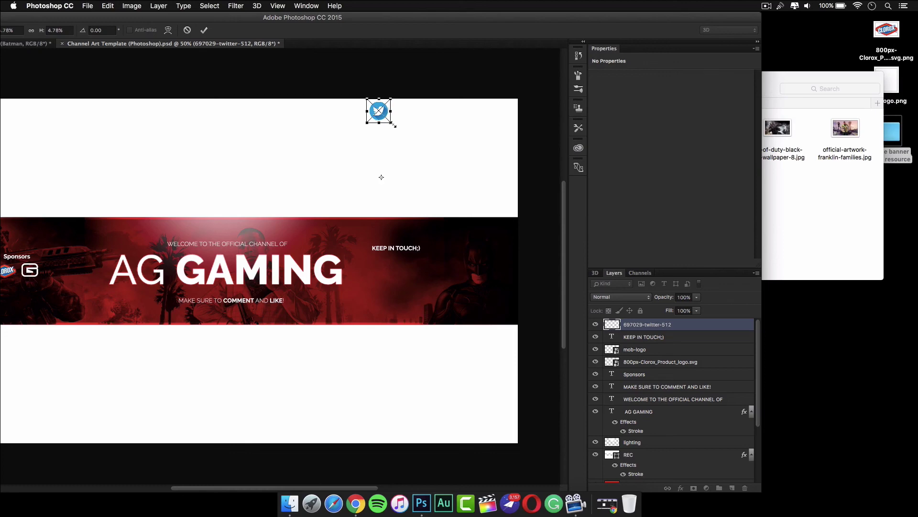
left_click_drag(394, 125, 384, 266)
key("Return")
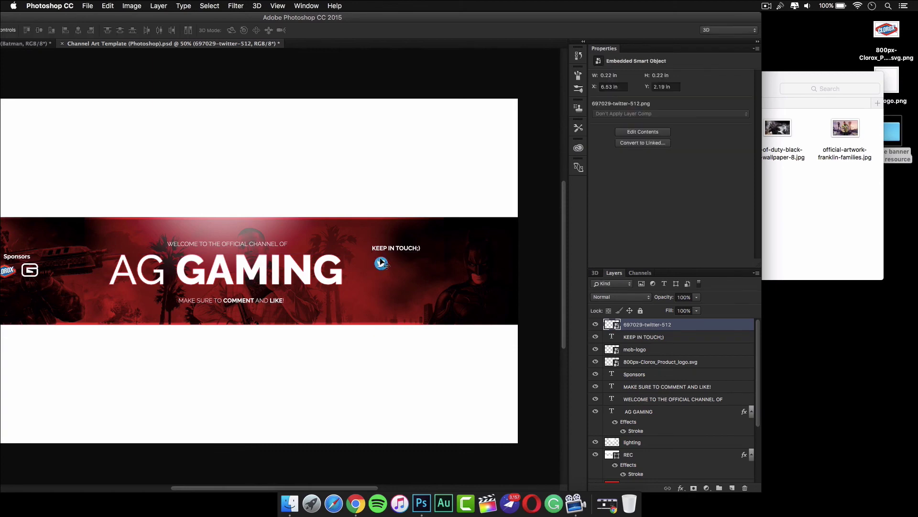
Place snapchat2.png from the resource folder, scale it to about 2.28% and position it directly under the Twitter icon.
left_click(824, 240)
left_click_drag(628, 187, 411, 312)
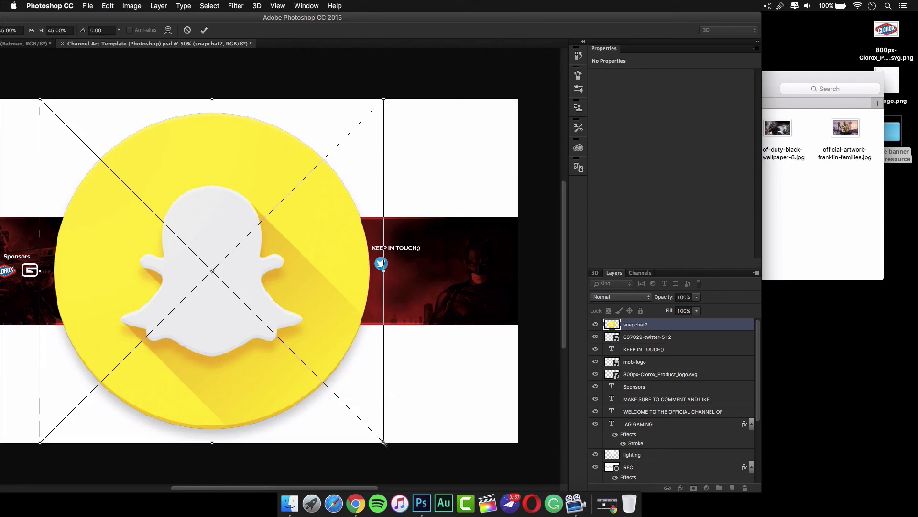
left_click_drag(385, 442, 389, 270)
left_click(379, 261)
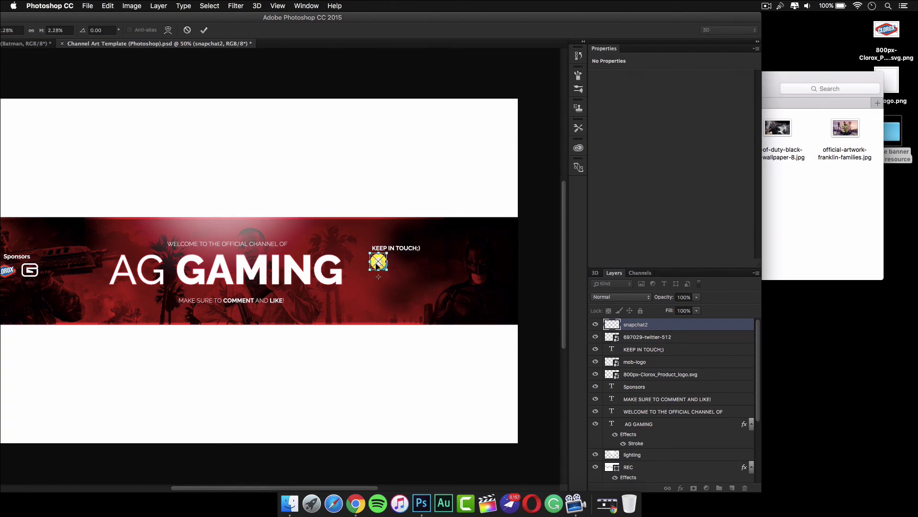
left_click_drag(378, 264, 382, 283)
key("Return")
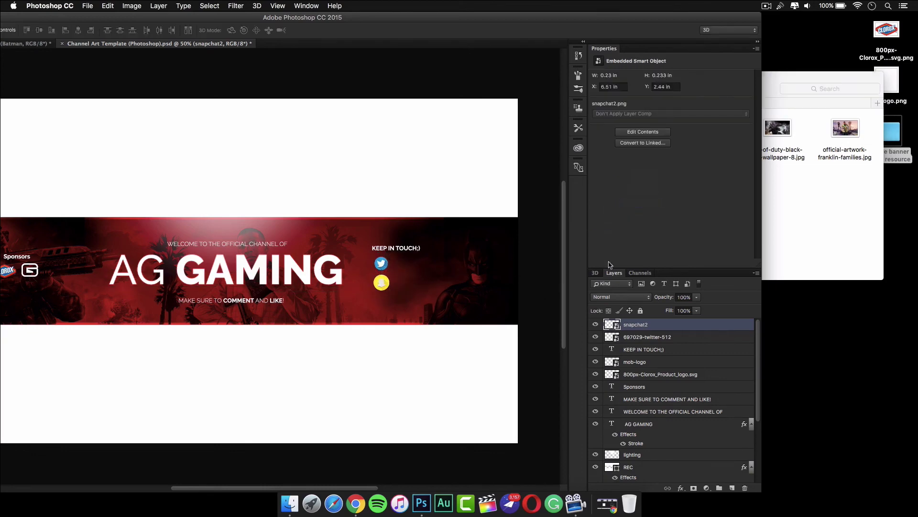
Try to place the social-instagram-new-circle-128 icon, close the resource folder, and move the Photoshop window to reveal the whole banner.
left_click(821, 200)
left_click_drag(710, 187, 390, 301)
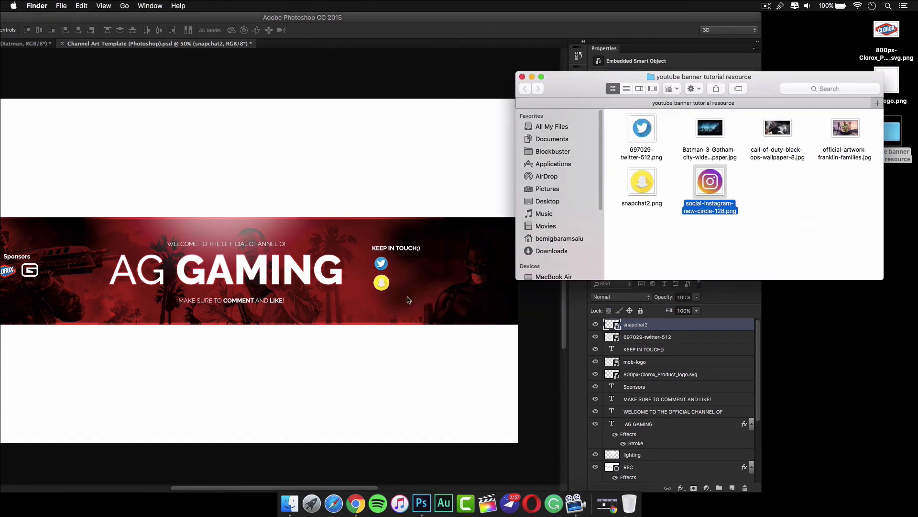
left_click(523, 77)
left_click(454, 22)
left_click_drag(459, 19, 667, 21)
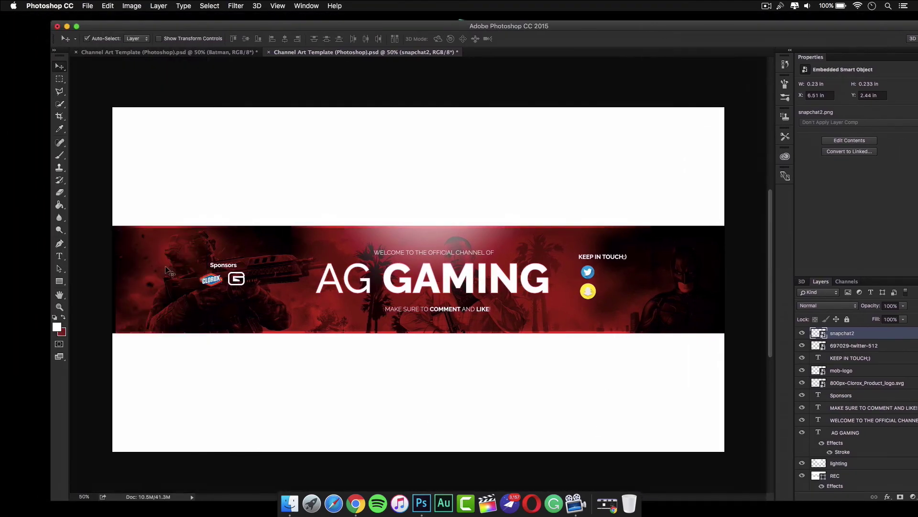
Add the text "2ag gmaing" in a thin italic Raleway style at 6 pt and position it beside the Twitter icon.
left_click(59, 257)
left_click_drag(168, 245, 420, 380)
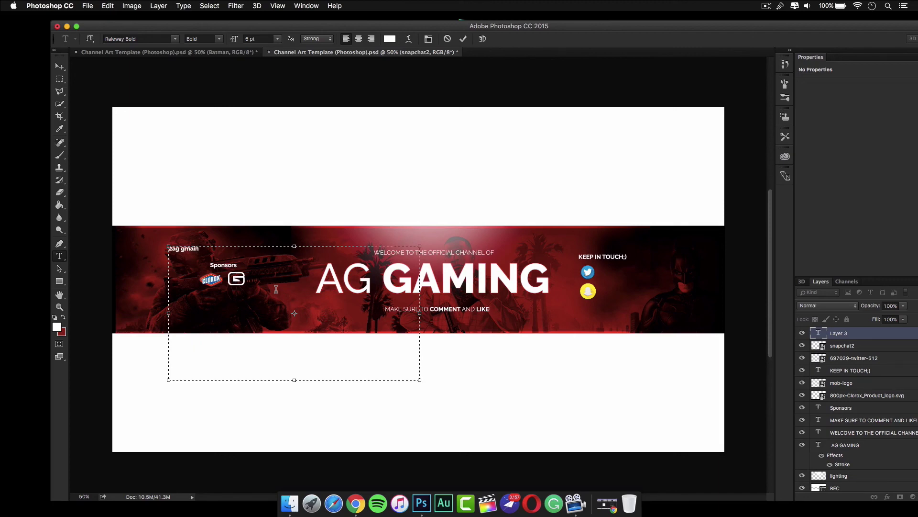
left_click_drag(229, 249, 100, 240)
left_click(216, 40)
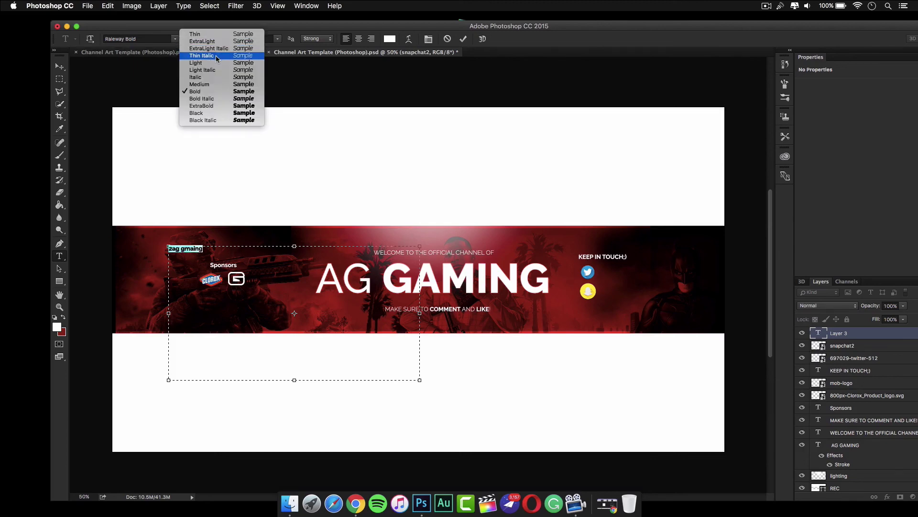
left_click(216, 41)
left_click(59, 66)
left_click_drag(180, 249, 610, 272)
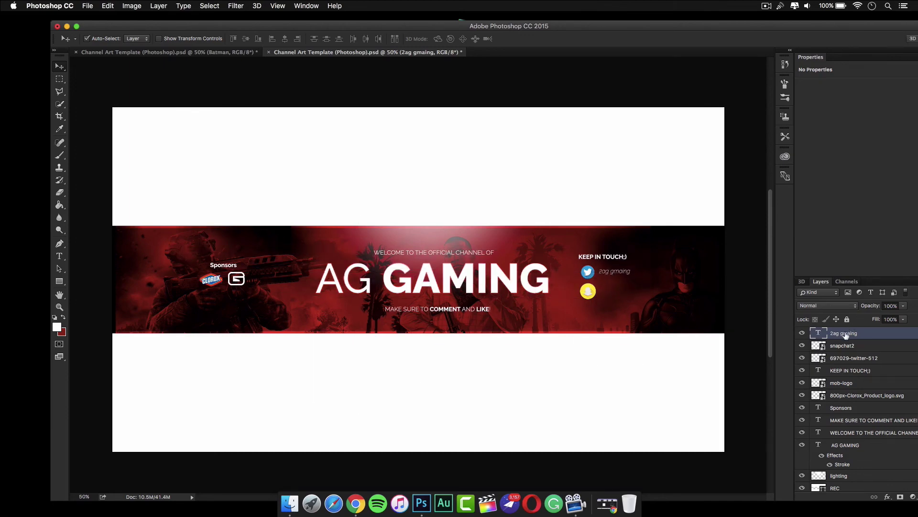
Duplicate the "2ag gmaing" text layer within the banner document and position the copy beside the Snapchat icon.
right_click(846, 335)
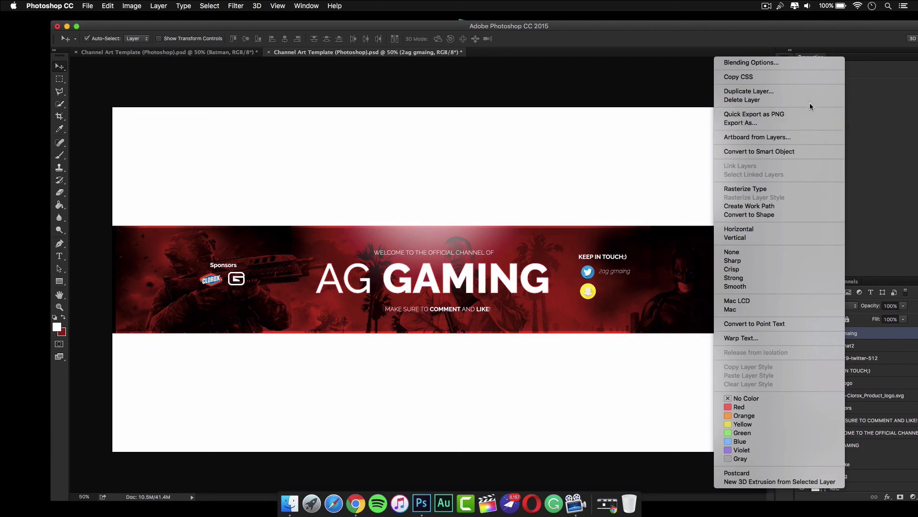
left_click(836, 91)
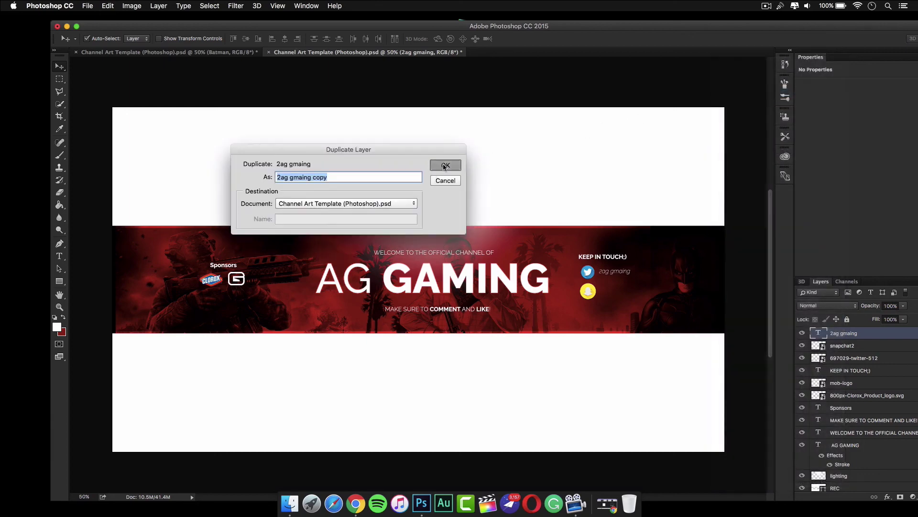
left_click(445, 166)
left_click_drag(615, 272, 617, 291)
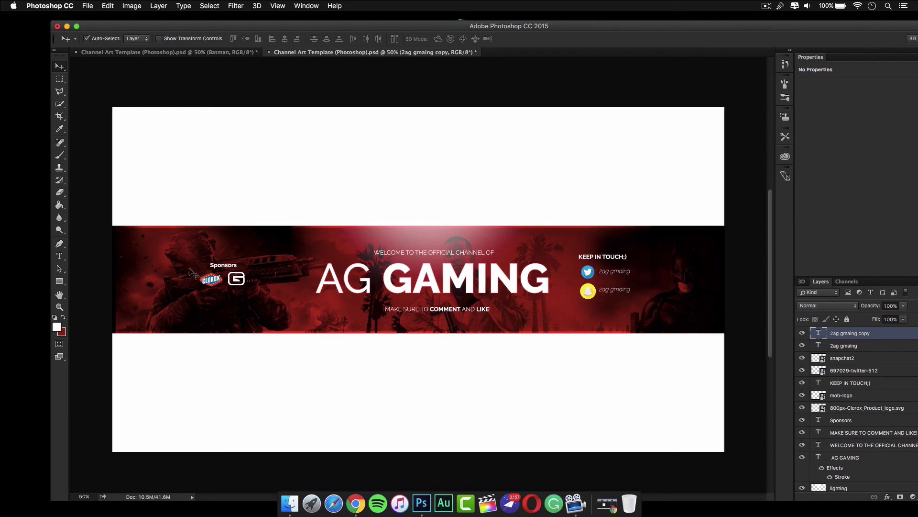
Set up a Save for Web export of the banner as PNG-24, inspect the preview, and cancel the export.
scroll(485, 333, "down", 2)
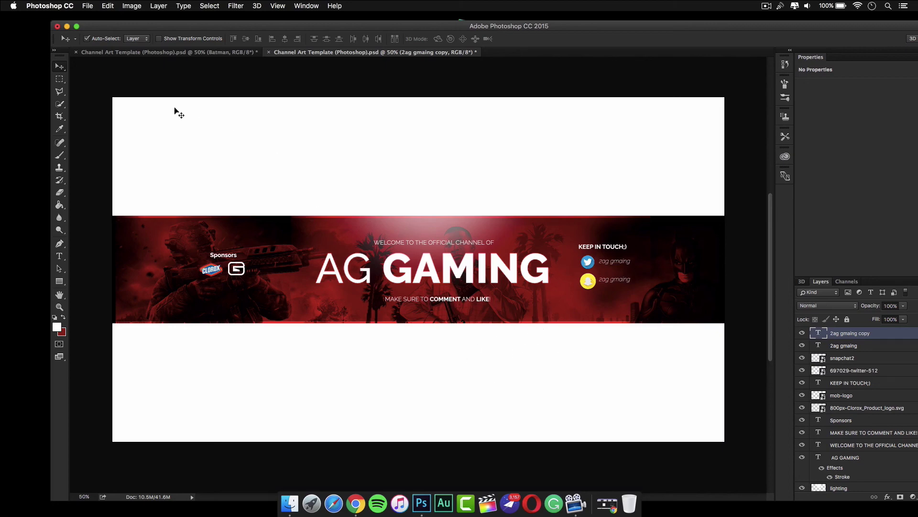
left_click_drag(148, 24, 108, 15)
left_click(87, 5)
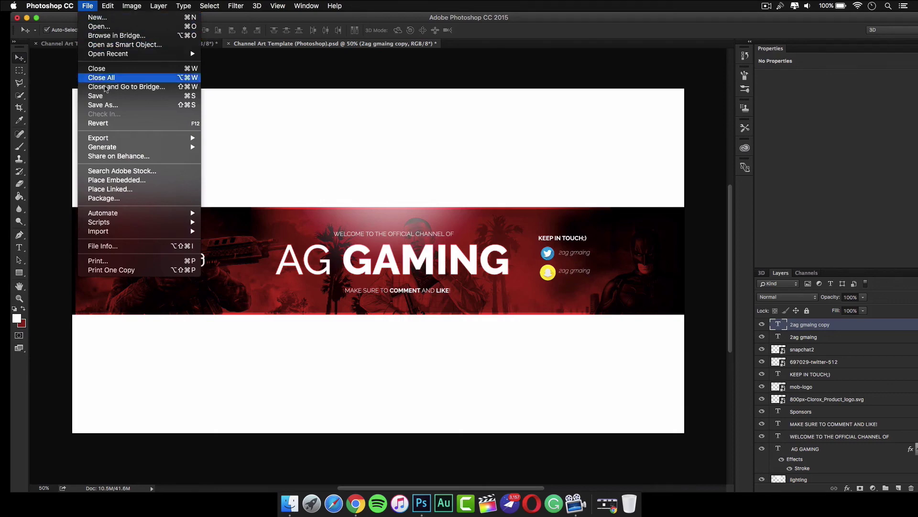
mouse_move(111, 140)
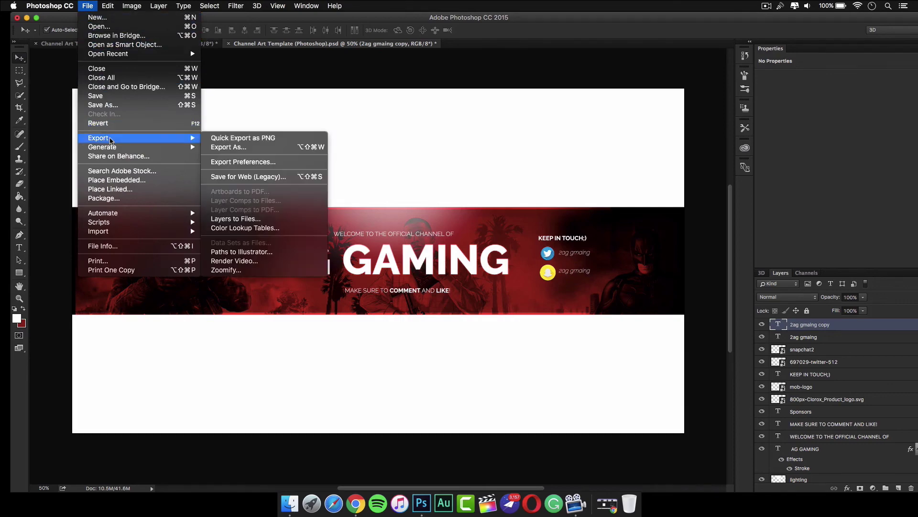
left_click(278, 178)
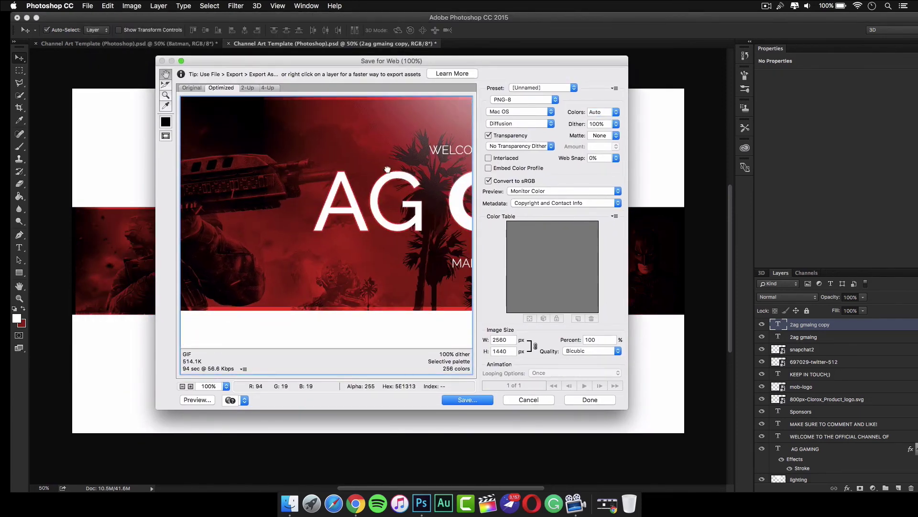
left_click(523, 99)
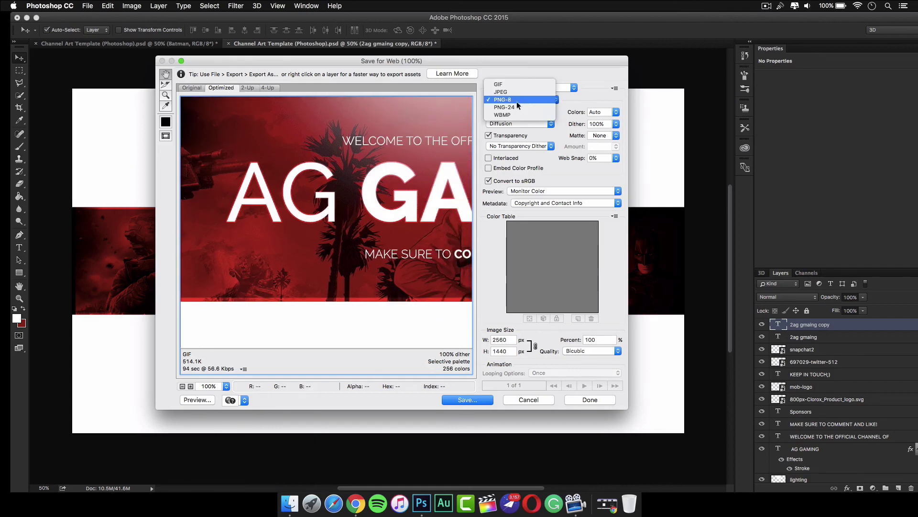
left_click(377, 167)
left_click_drag(401, 149, 333, 171)
left_click(512, 100)
left_click(505, 107)
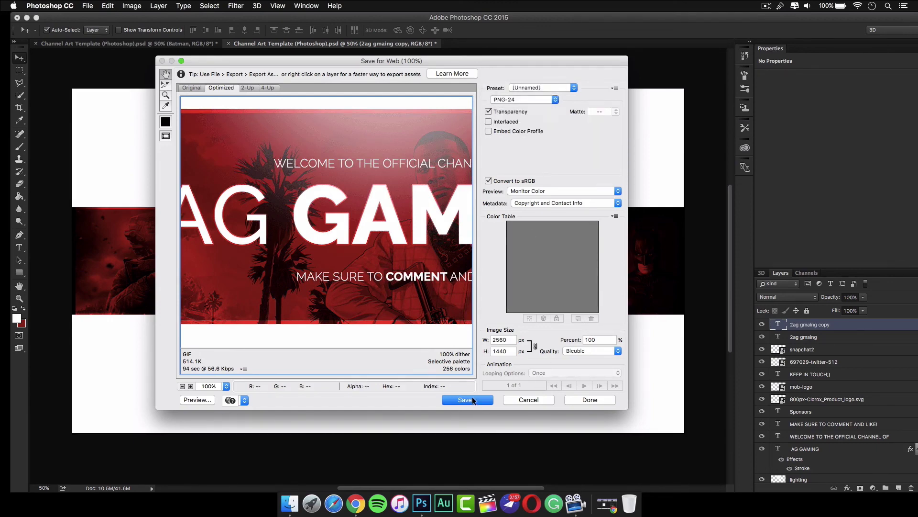
left_click(528, 400)
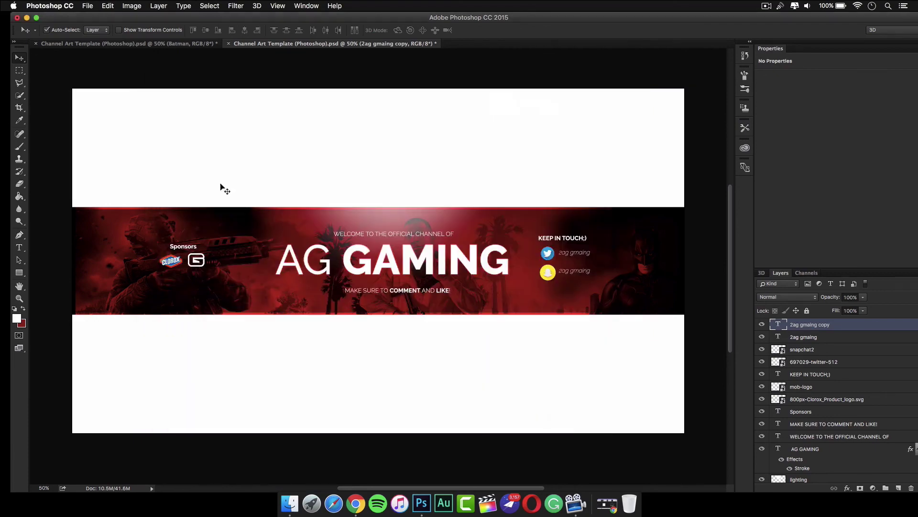
Minimize the Photoshop window to show the desktop.
left_click(27, 18)
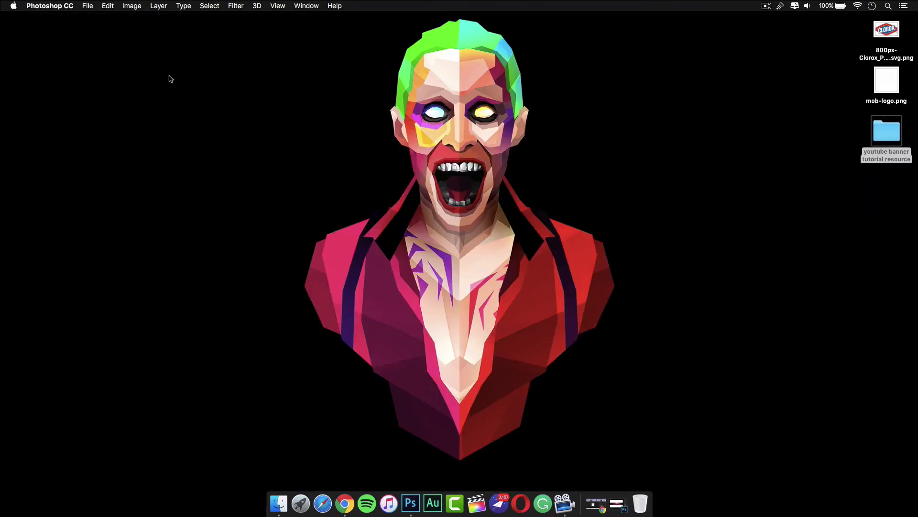